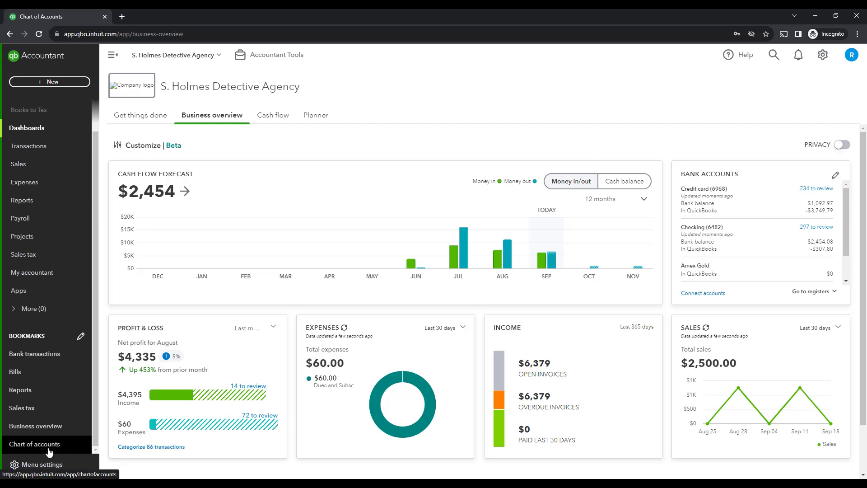
Step: Start a new Other Current Liabilities account with detail type Short term borrowings from related parties
left_click(821, 55)
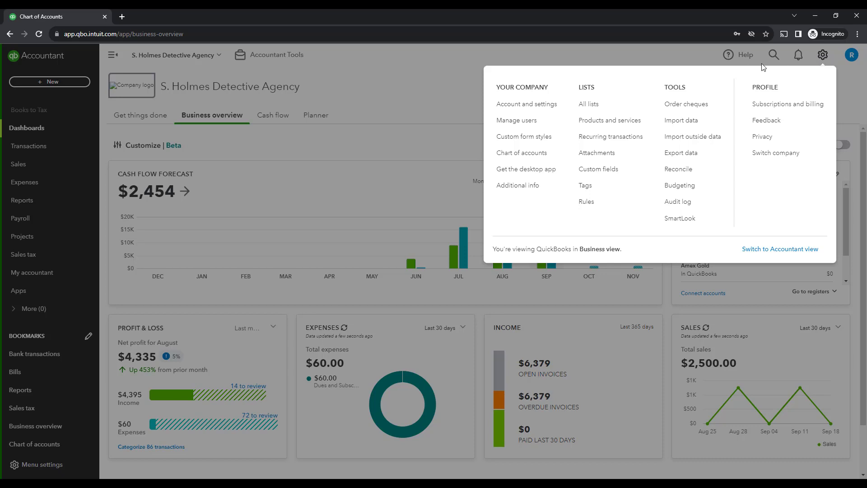
left_click(533, 159)
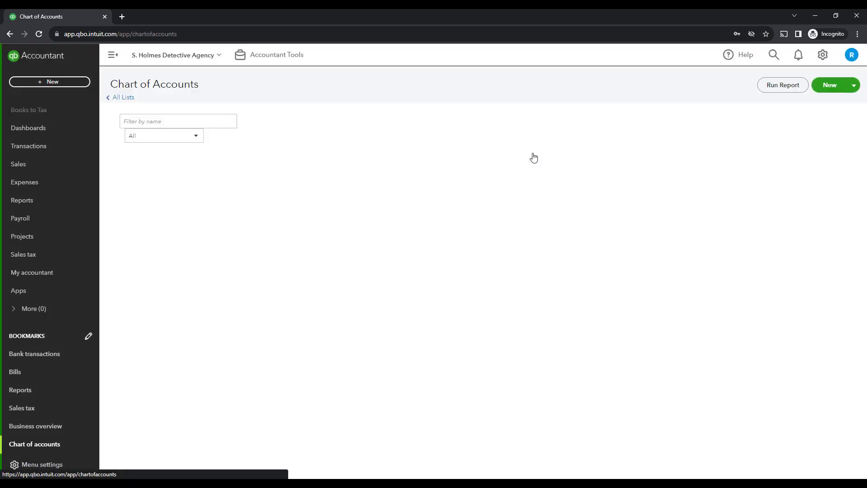
left_click(813, 90)
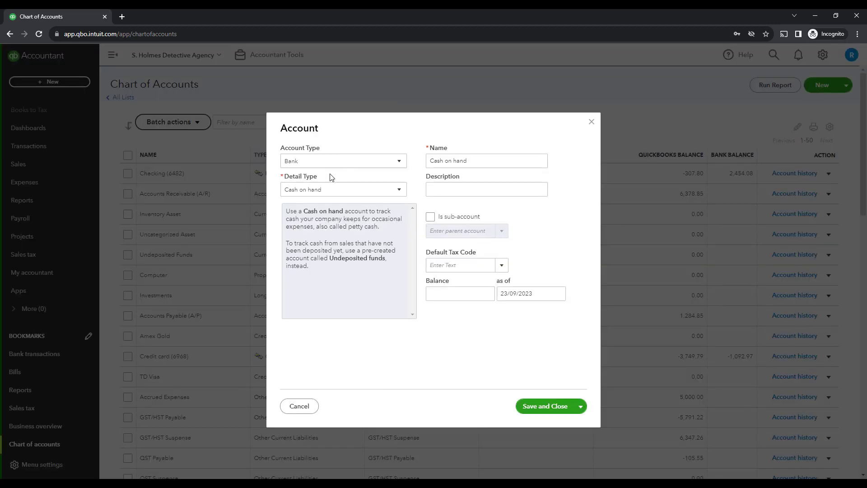
left_click(345, 163)
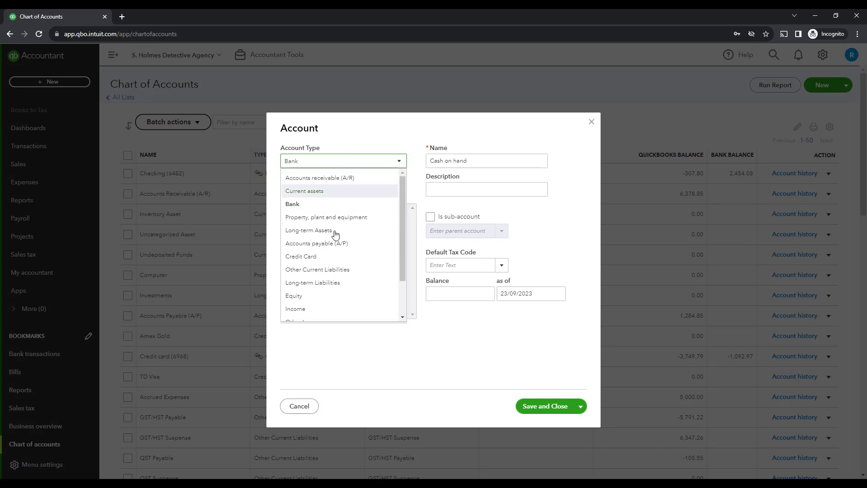
left_click(351, 270)
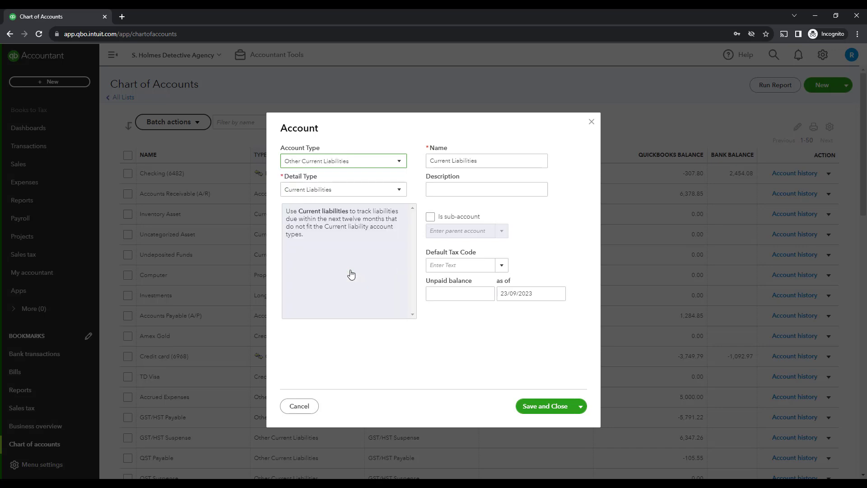
left_click(370, 192)
scroll(388, 282, "down", 1)
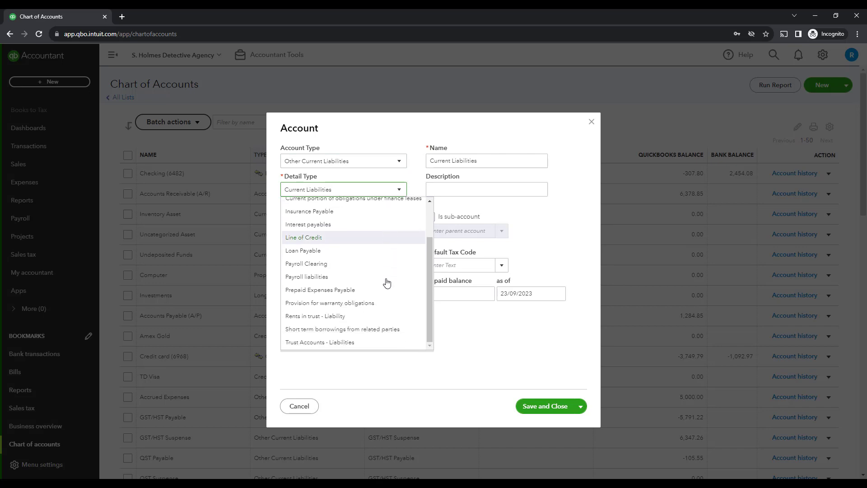
left_click(371, 333)
Step: Name the account Shareholder Loan, set its tax code to Exempt, and save it
triple_click(471, 159)
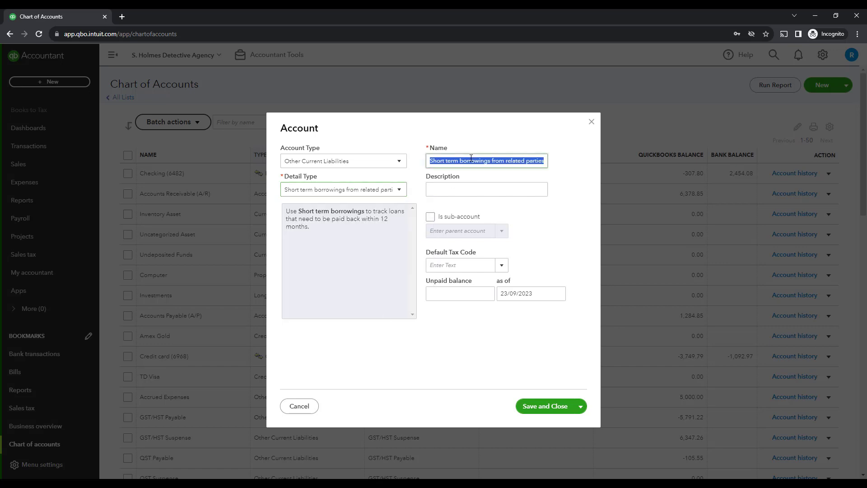
type("Shareho")
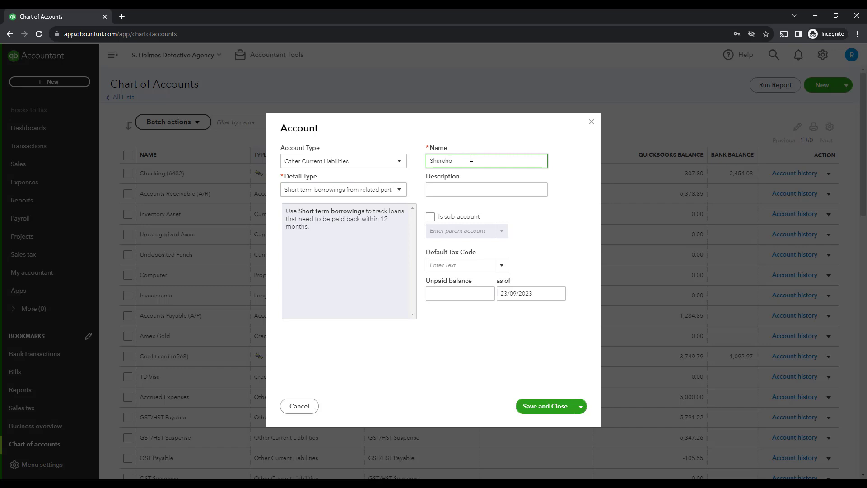
type("lder Loan")
left_click(502, 266)
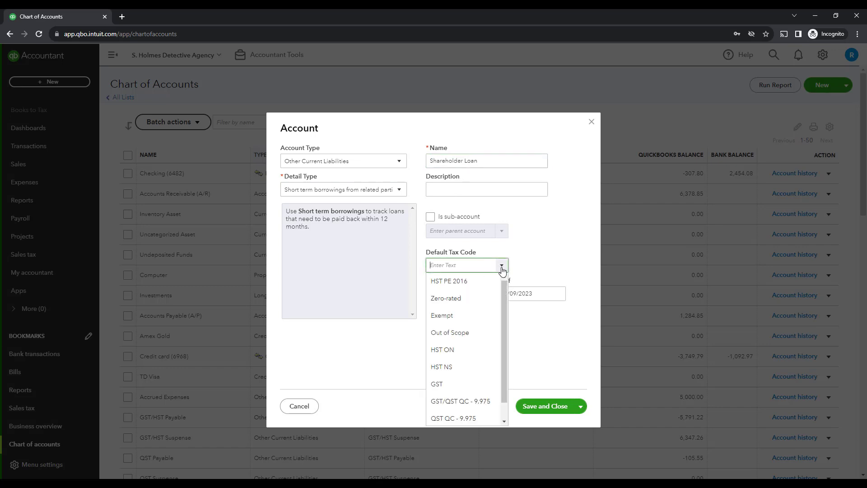
left_click(455, 321)
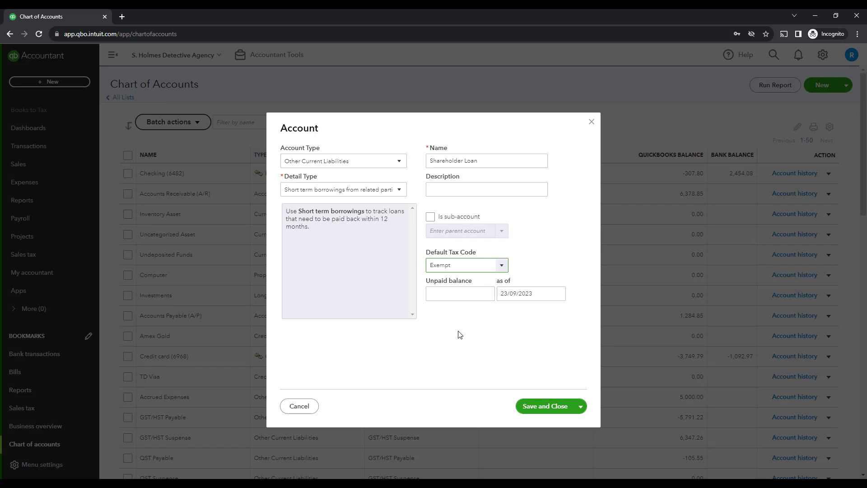
left_click(538, 409)
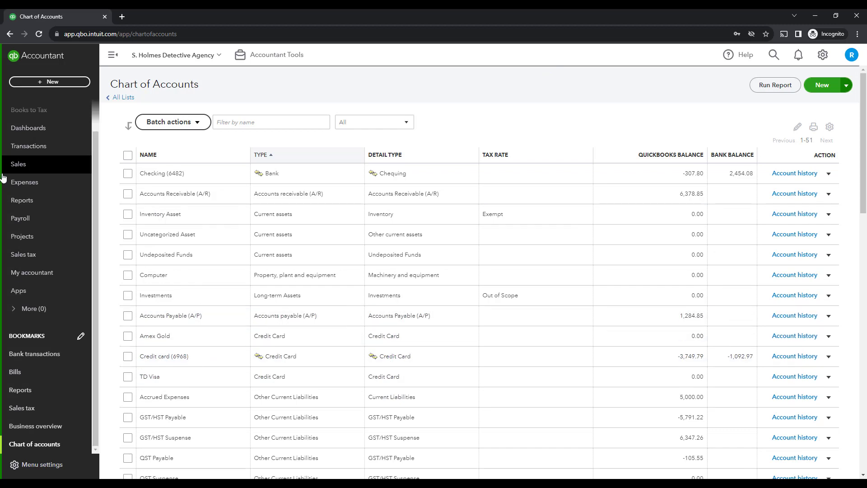
Step: Create a new blank journal entry (no. 9) from the + New menu
left_click(39, 83)
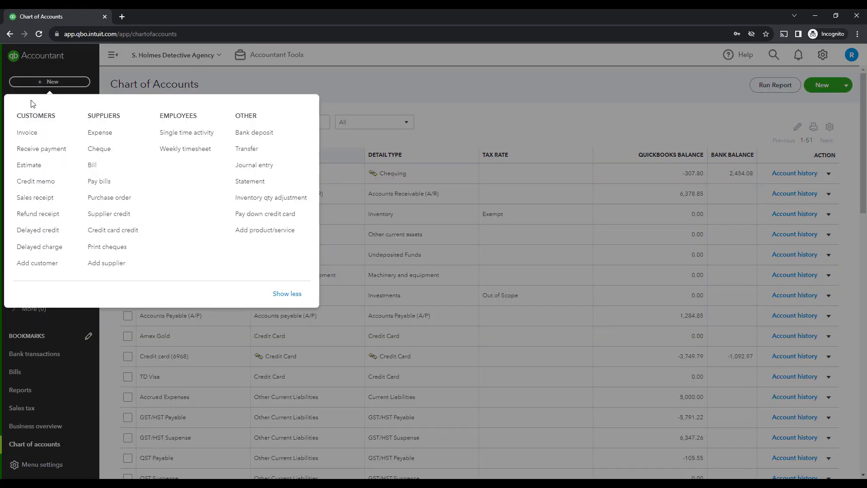
left_click(265, 171)
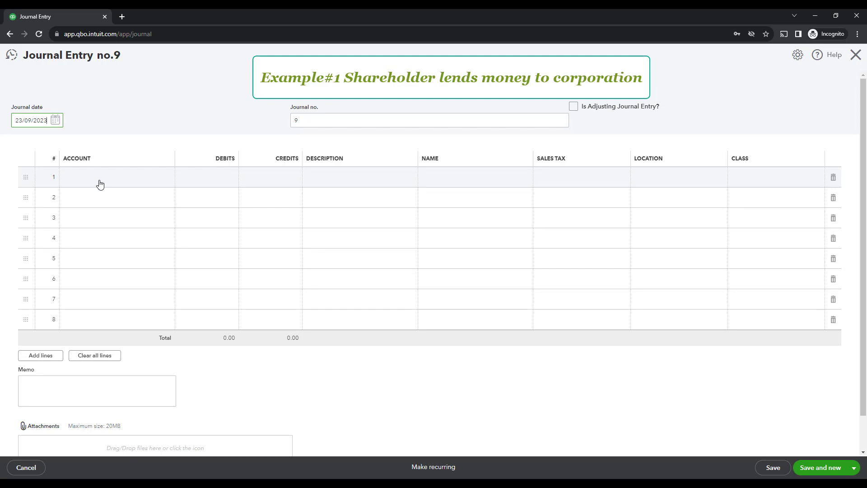
Step: Debit Checking (6482) 1,000 on line 1 of the journal entry
left_click(100, 184)
left_click(167, 177)
type("che")
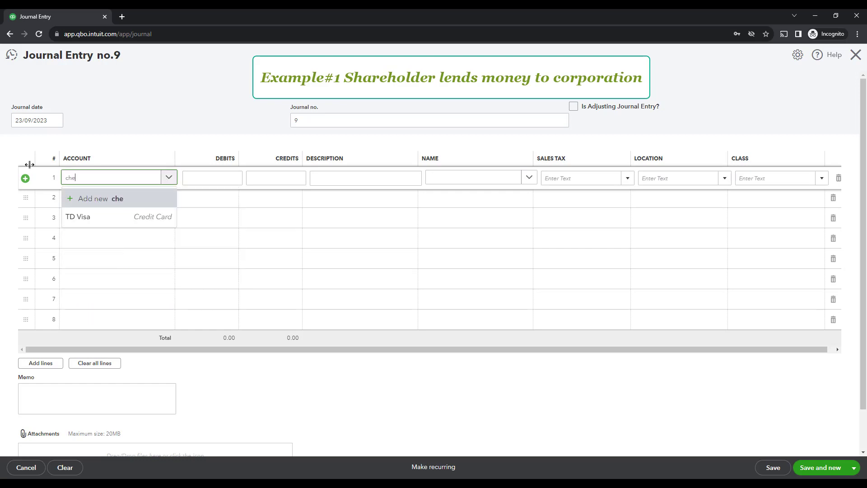
left_click(107, 218)
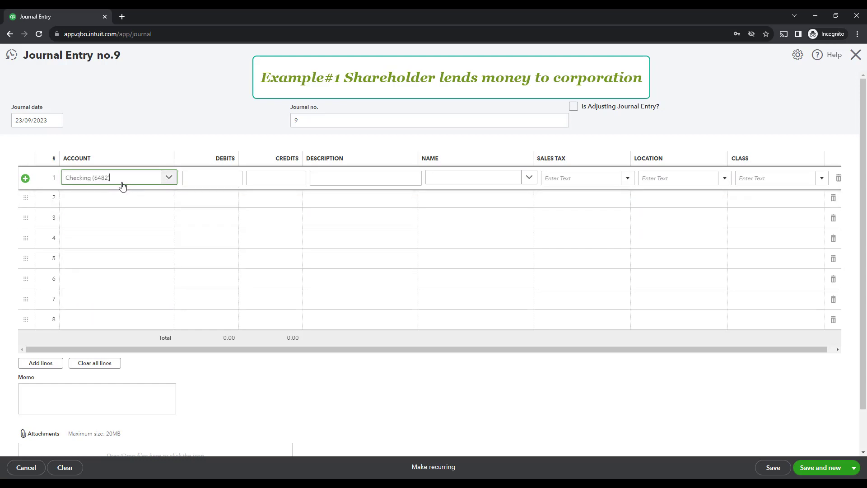
left_click(219, 178)
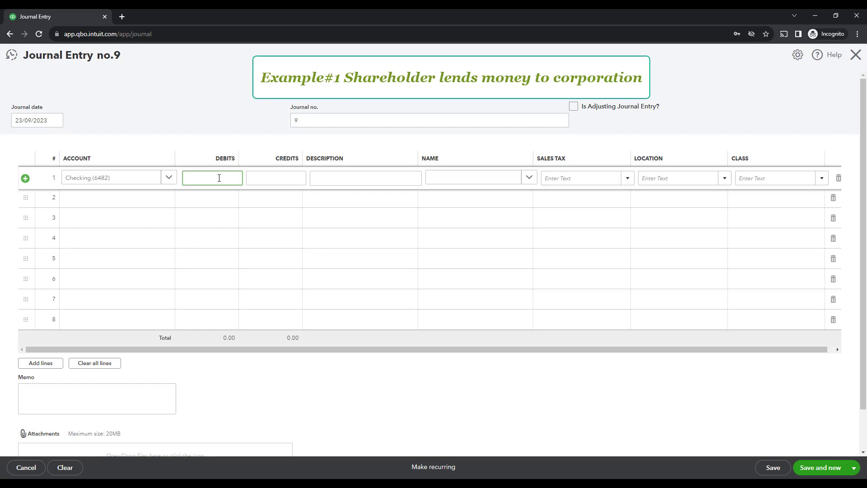
type("1000")
left_click(123, 202)
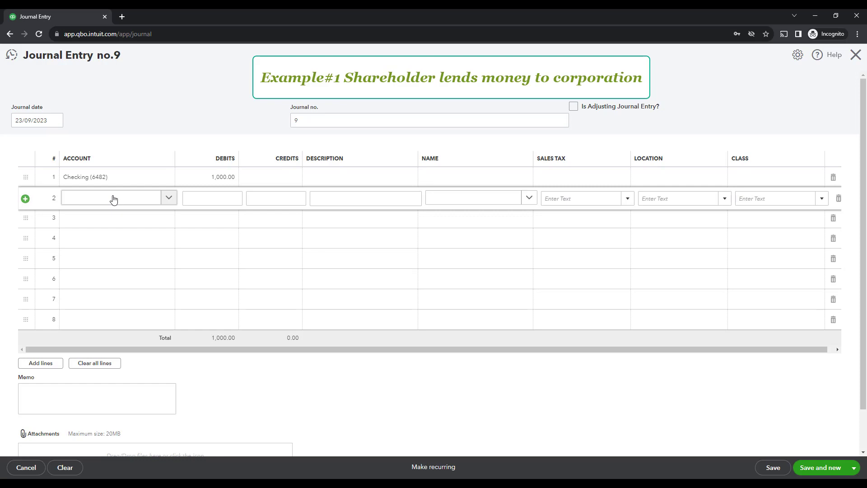
Step: Set line 2's account to Shareholder Loan for the 1,000 credit
left_click(127, 197)
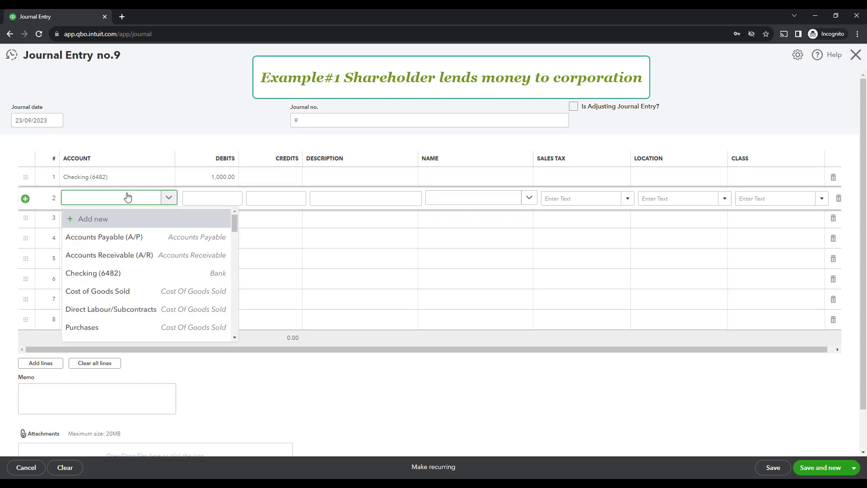
type("sha")
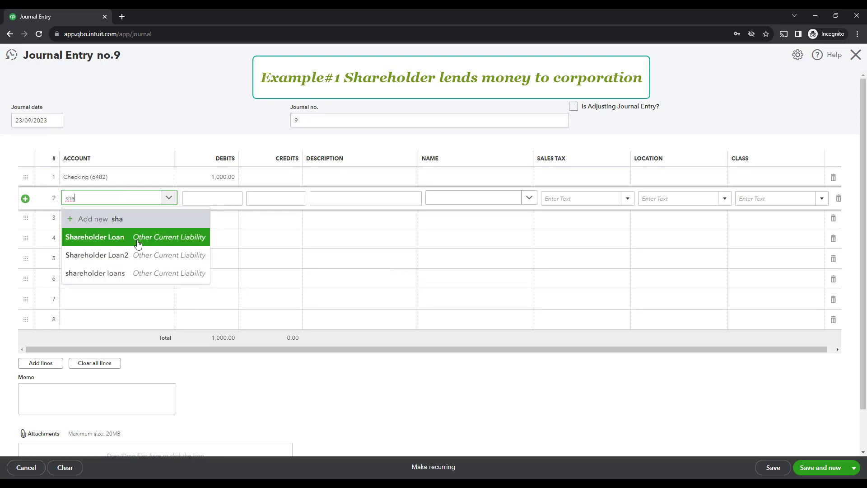
left_click(138, 240)
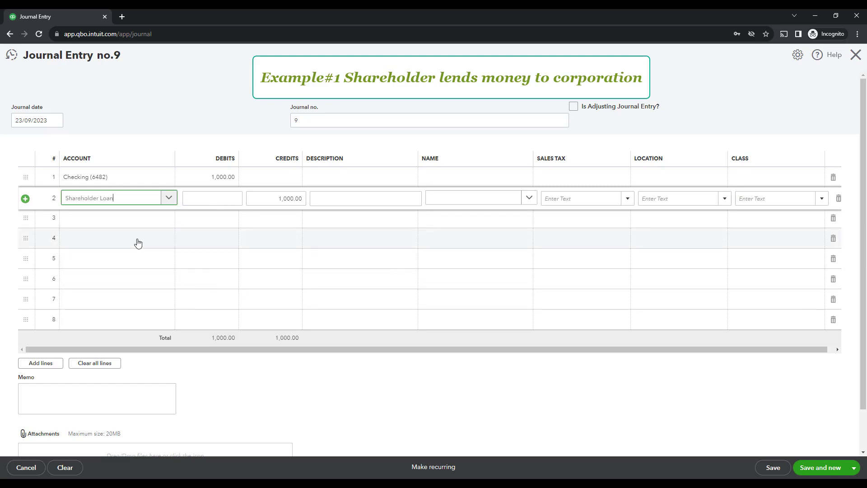
Step: Describe both lines as 'Reflect amounts loaned to the corporation'
left_click(334, 179)
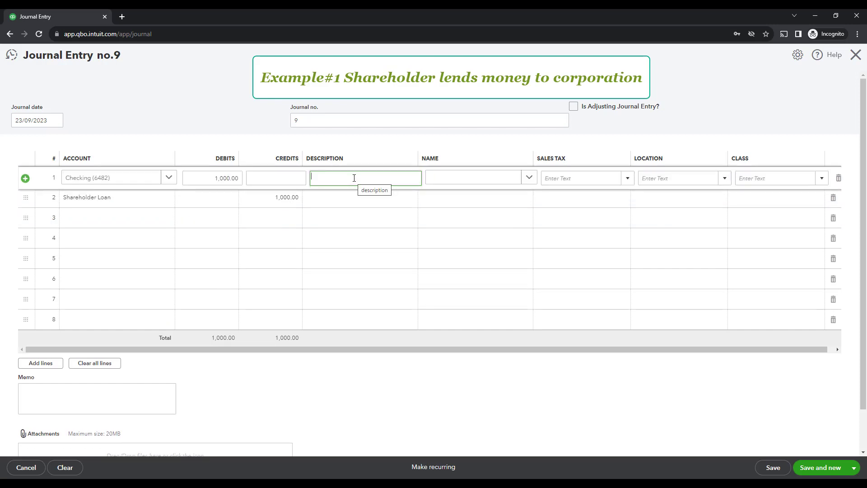
type("Reflect amounts loaned to the corporation")
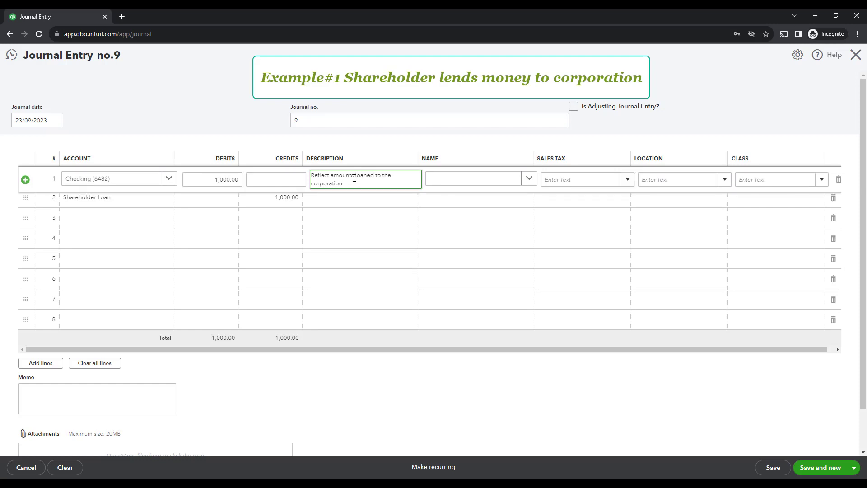
left_click_drag(343, 183, 304, 175)
key("ctrl+c")
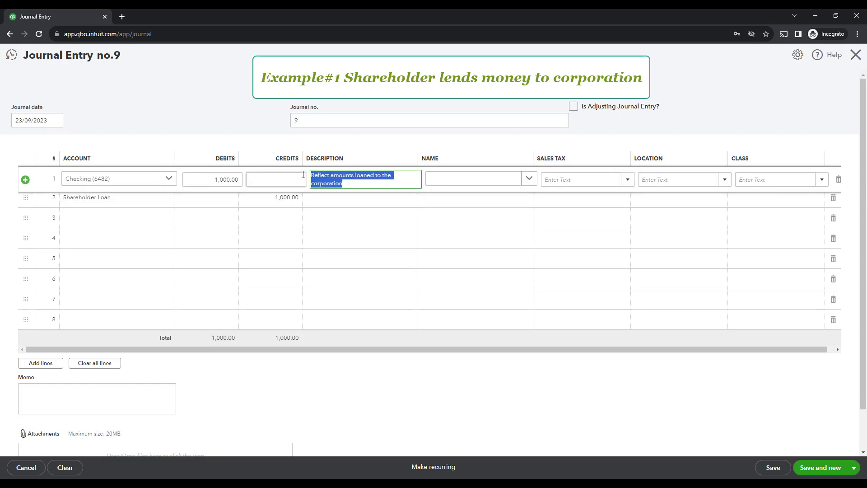
left_click(340, 204)
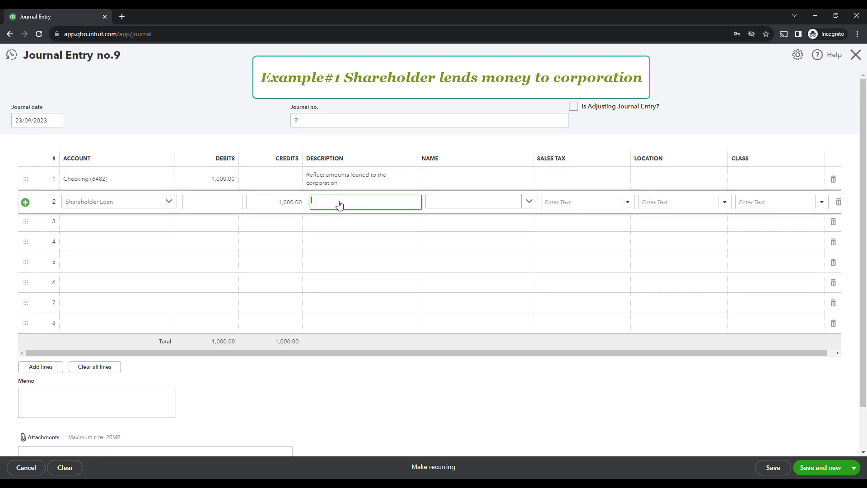
key("ctrl+v")
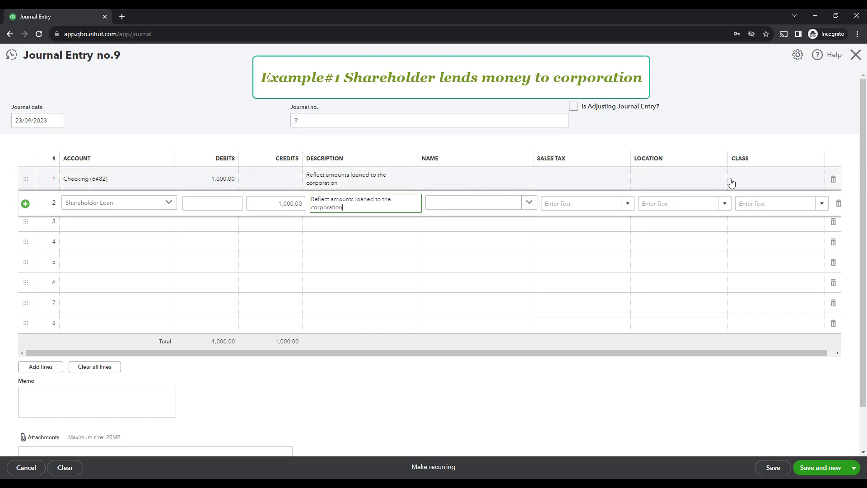
Step: Leave line 1's Name blank, closing the name list without a choice
left_click(472, 182)
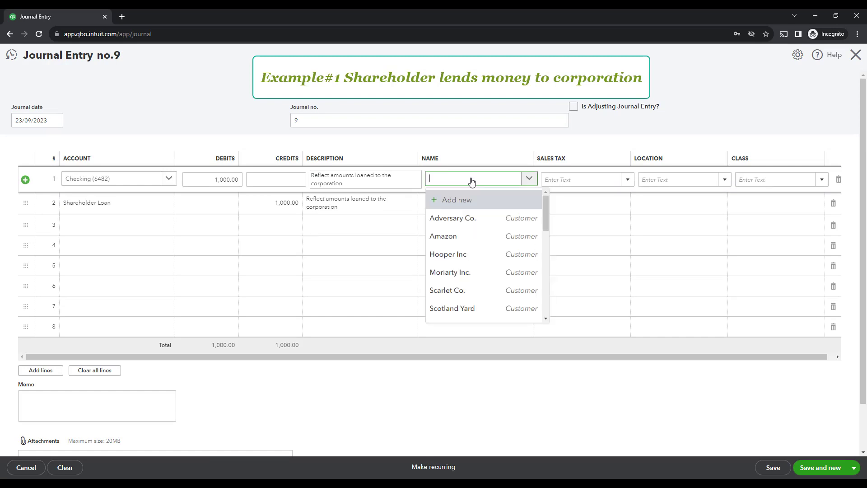
left_click_drag(547, 204, 443, 176)
left_click(443, 176)
left_click(821, 472)
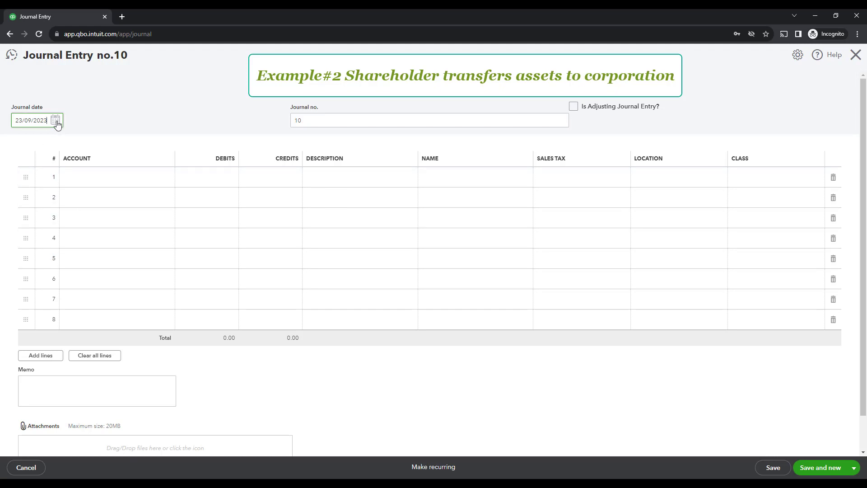
Step: Debit the Computer account 1,200.00 on line 1 of journal entry 10
left_click(86, 182)
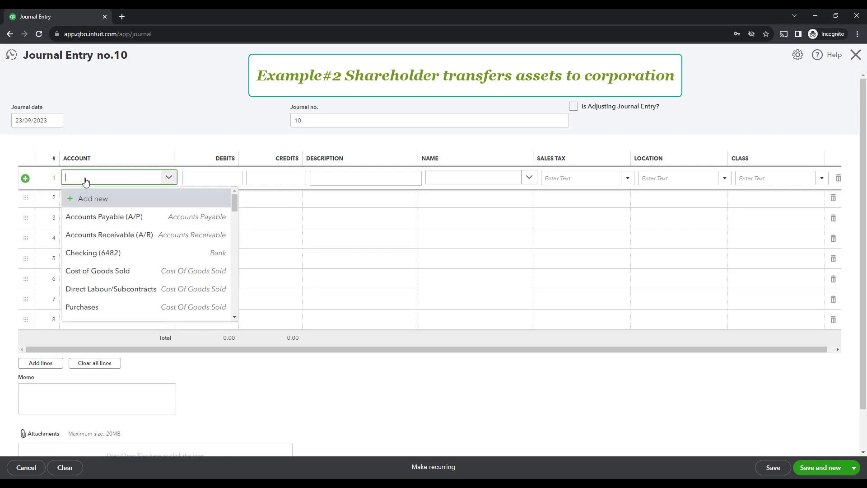
type("Compu")
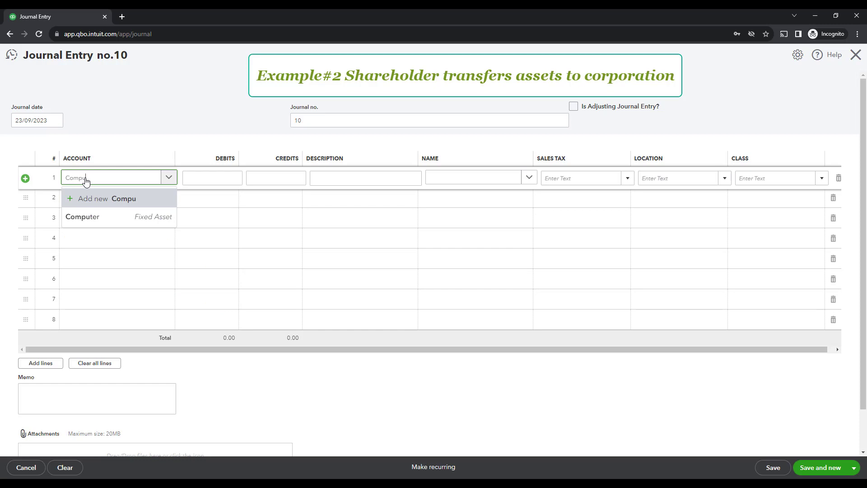
left_click(106, 220)
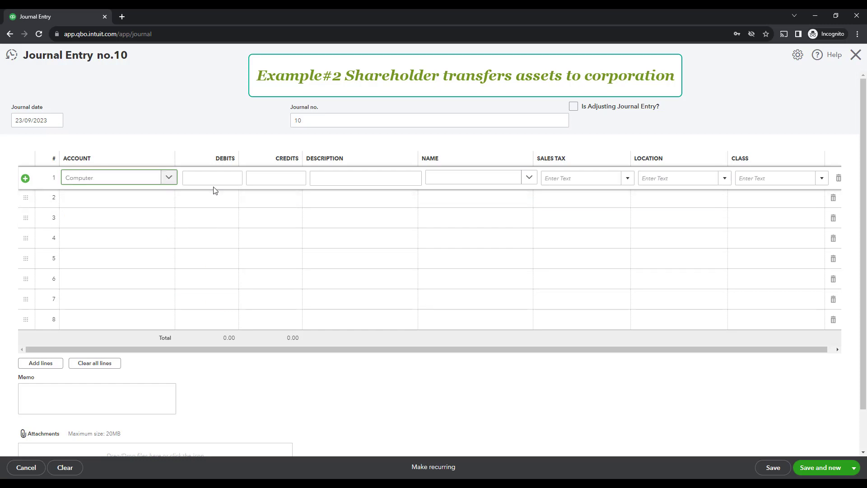
left_click(224, 178)
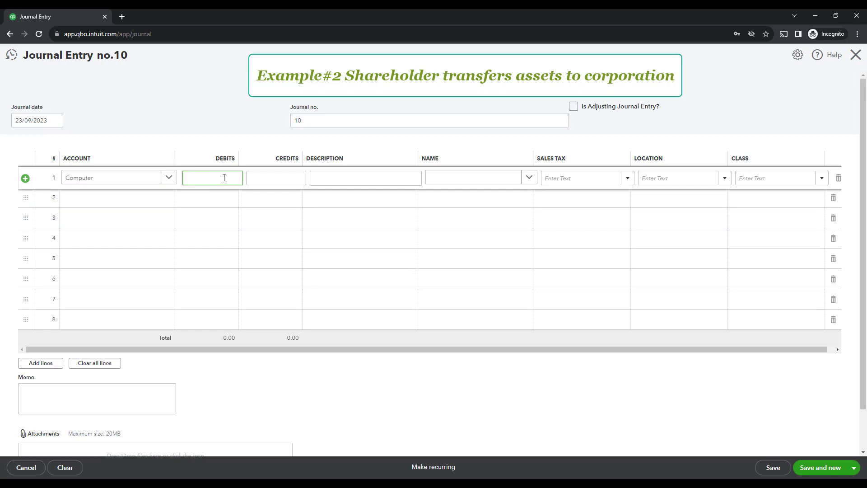
type("1200")
left_click(103, 203)
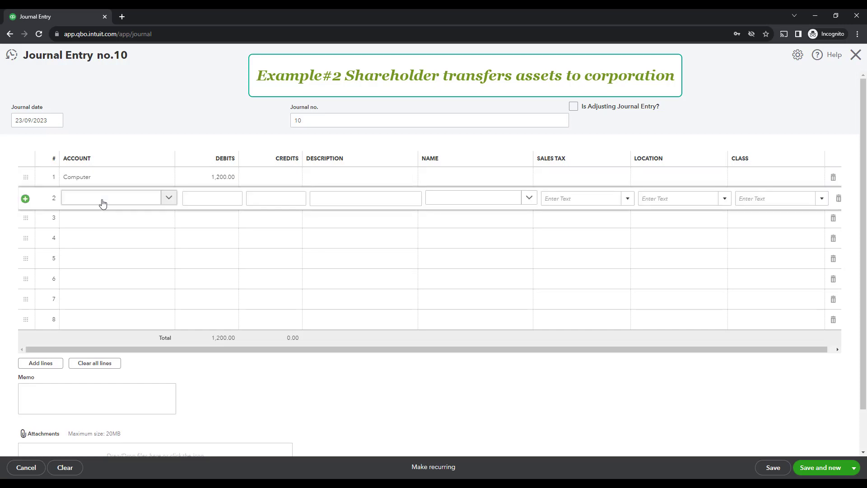
Step: Debit Inventory Asset 1,532.00 on line 2, making total debits 2,732.00
left_click(102, 203)
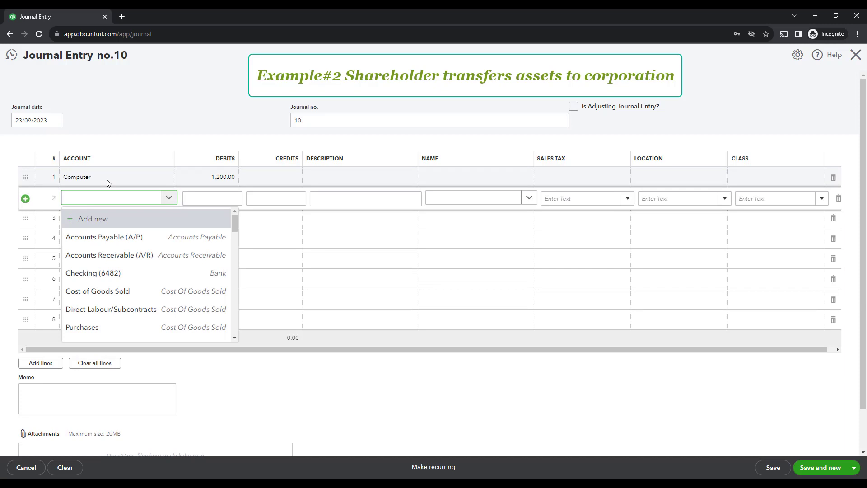
type("Inve")
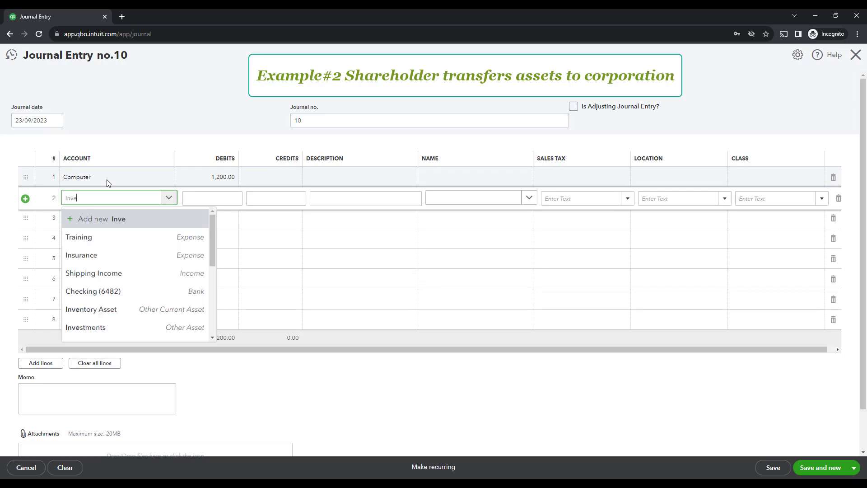
type("nt")
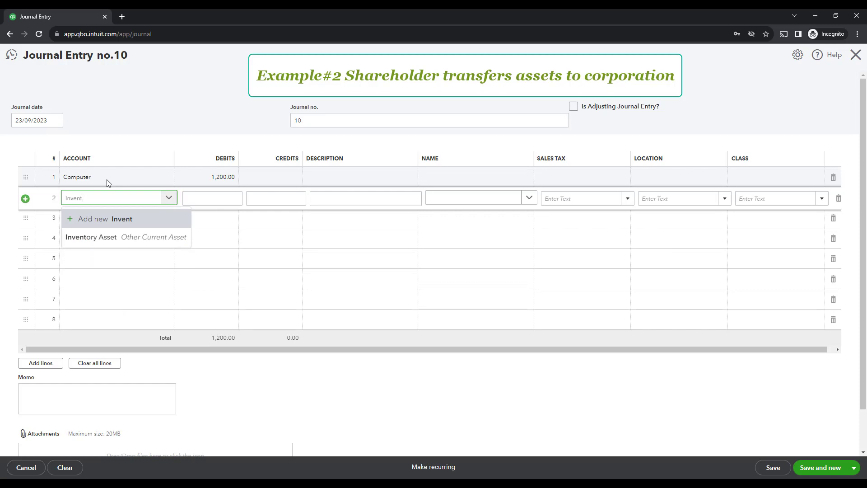
left_click(117, 238)
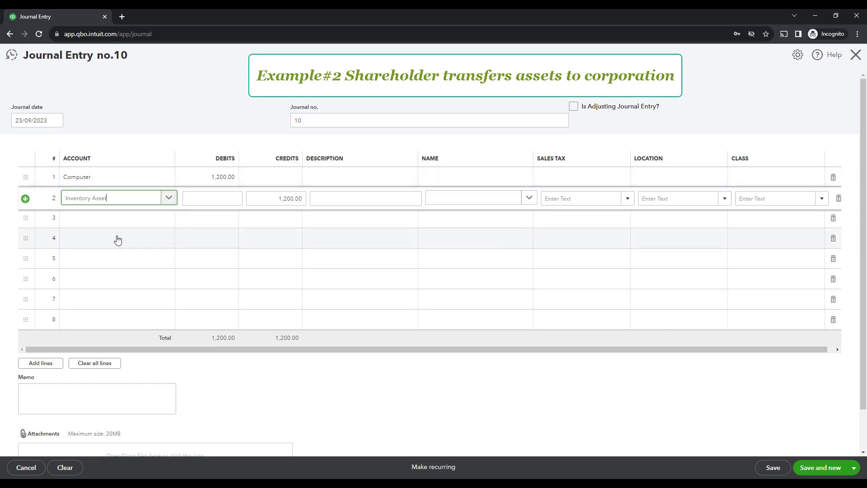
left_click(169, 198)
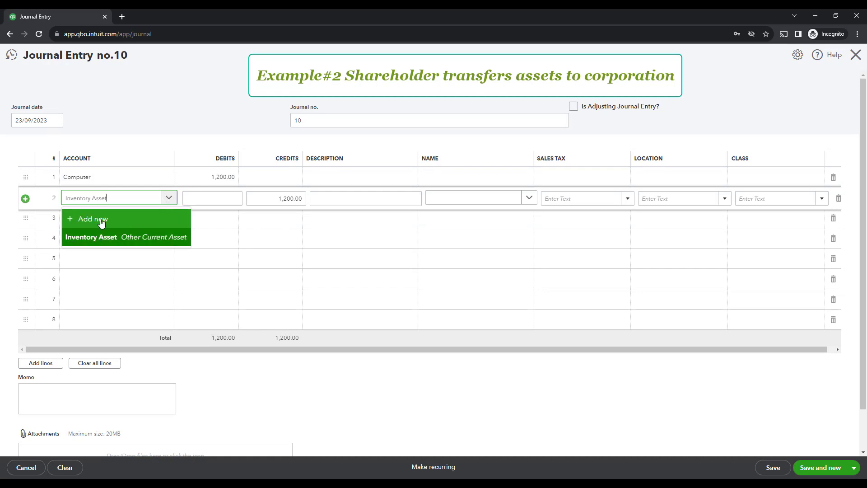
left_click(224, 197)
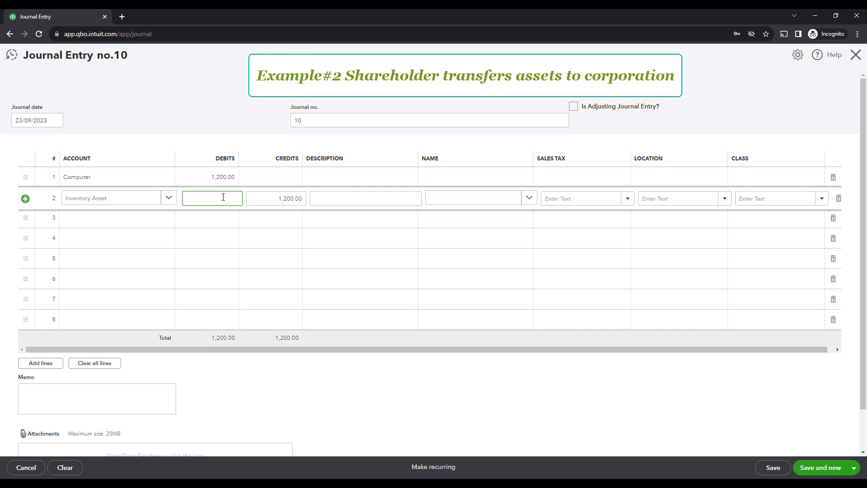
type("1532")
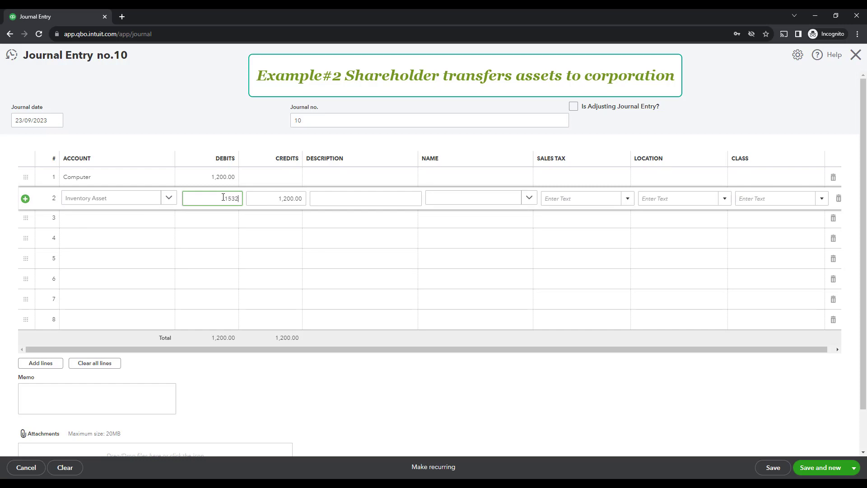
left_click(100, 222)
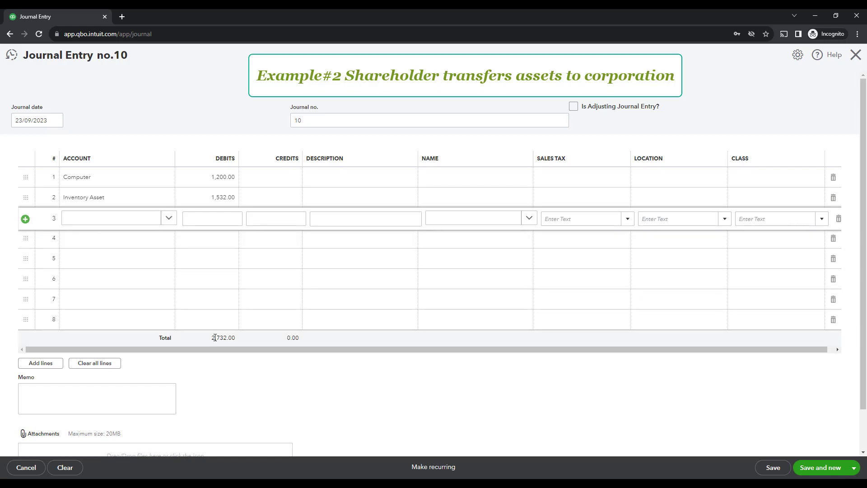
Step: Credit Shareholder Loan 2,732.00 on line 3 so the entry balances
double_click(213, 338)
left_click(91, 220)
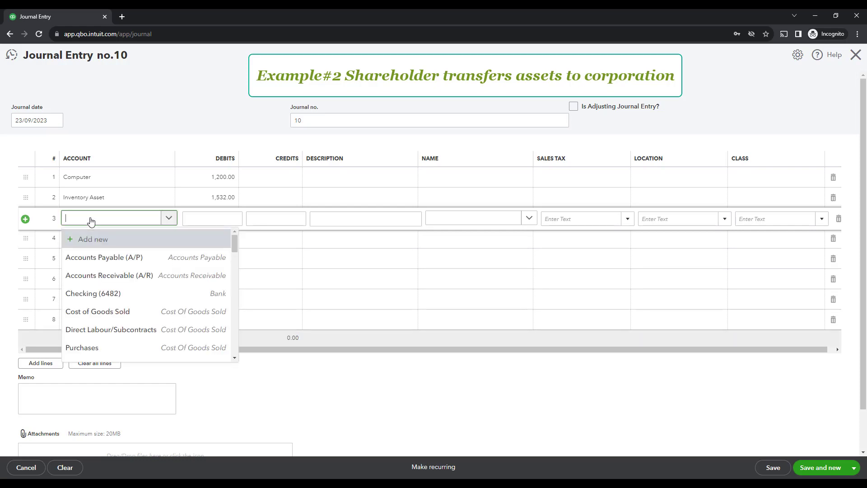
type("shareho")
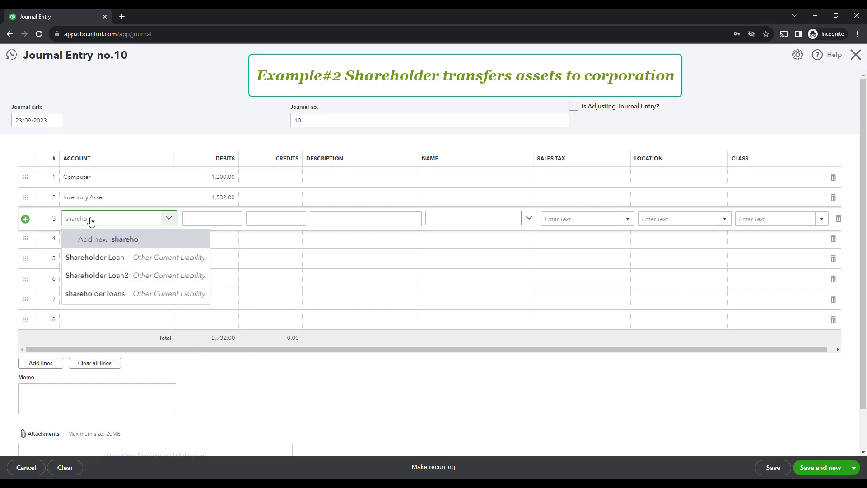
type("lder")
left_click(180, 257)
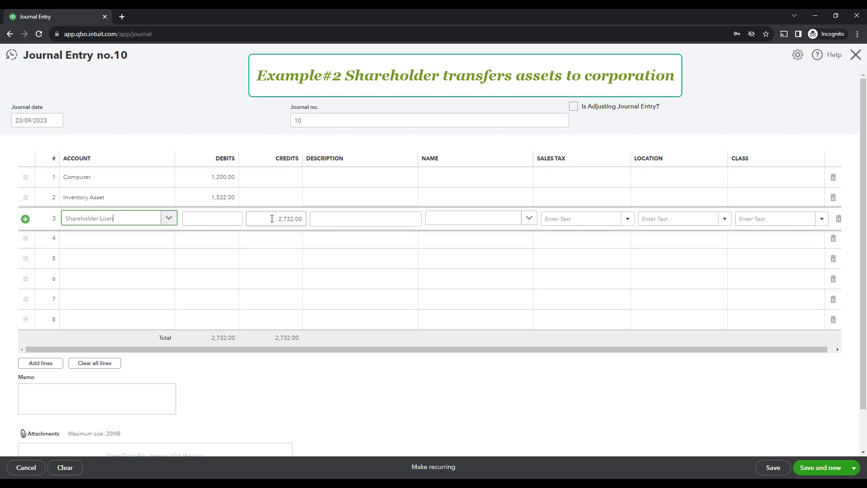
left_click(272, 219)
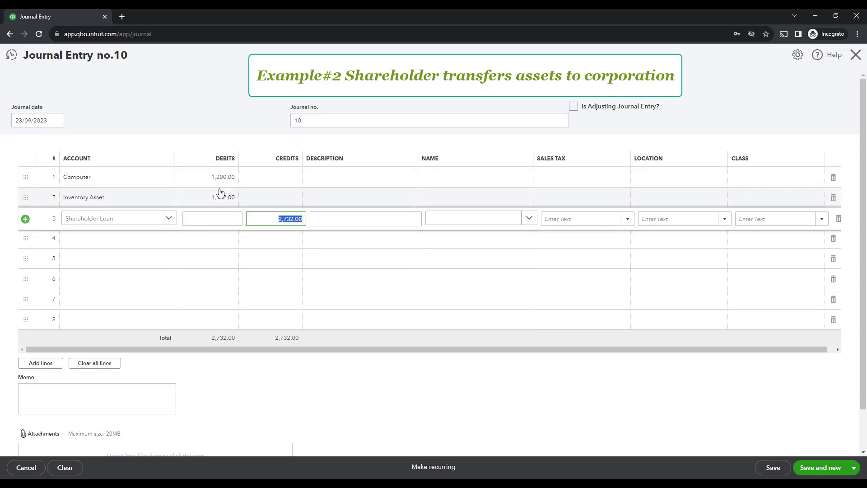
Step: Describe the lines as 'reflect computer', 'reflect inventory' and 'computer and inventory'
left_click(332, 183)
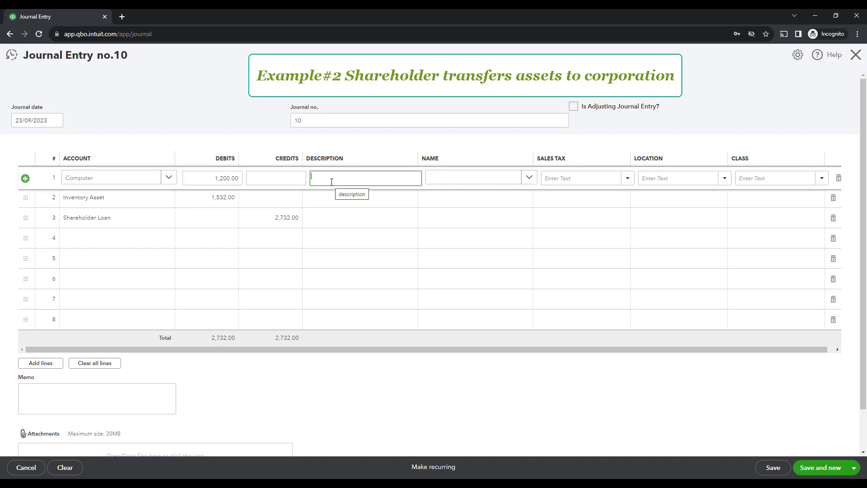
type("re")
type("flect computer")
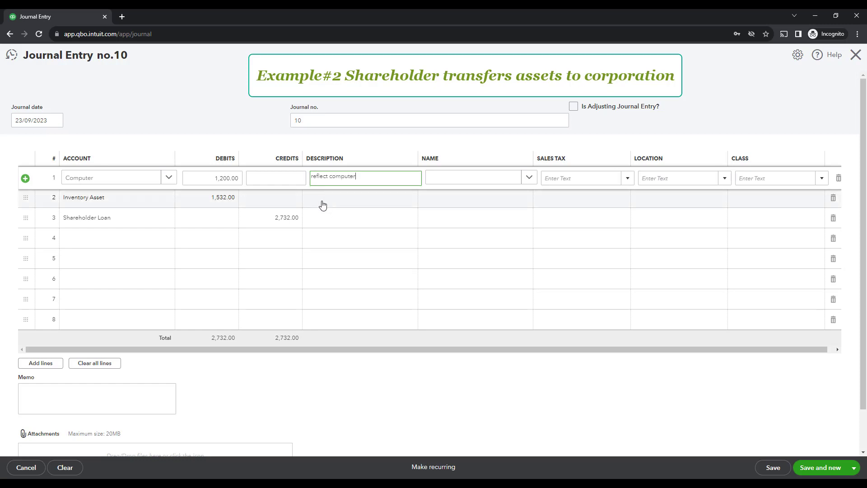
left_click(322, 200)
type("reflec")
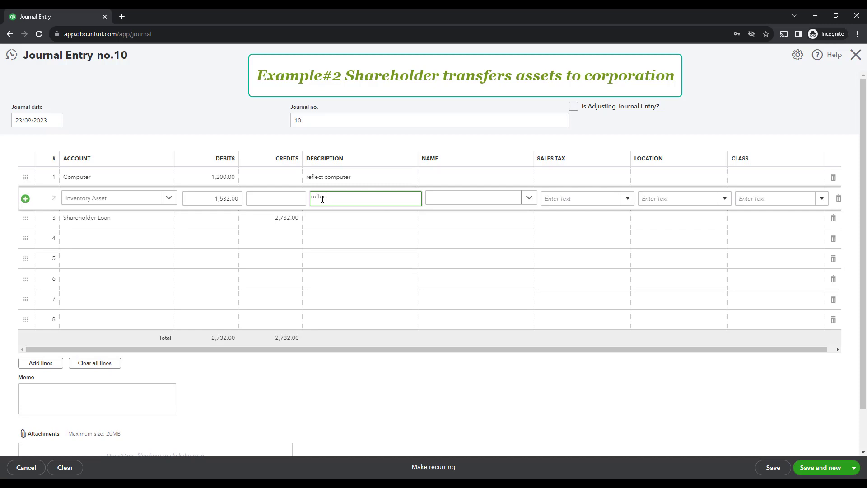
type("t inventory")
left_click(315, 218)
type("c")
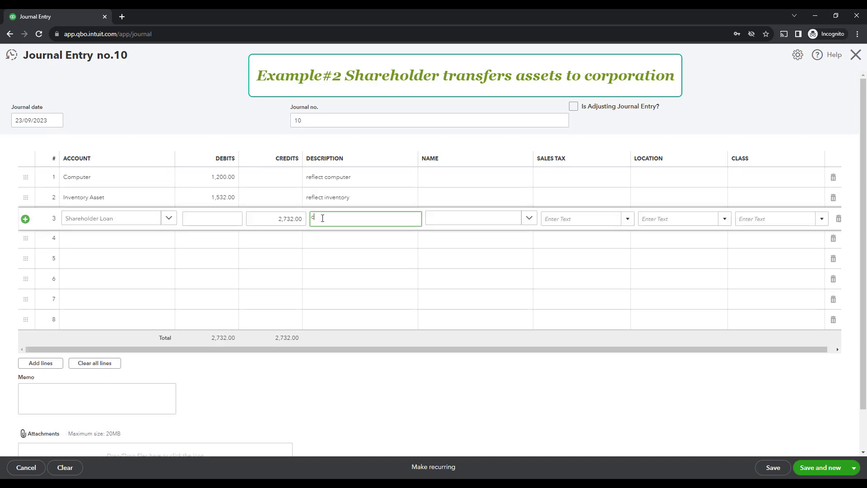
type("omputer and inventory")
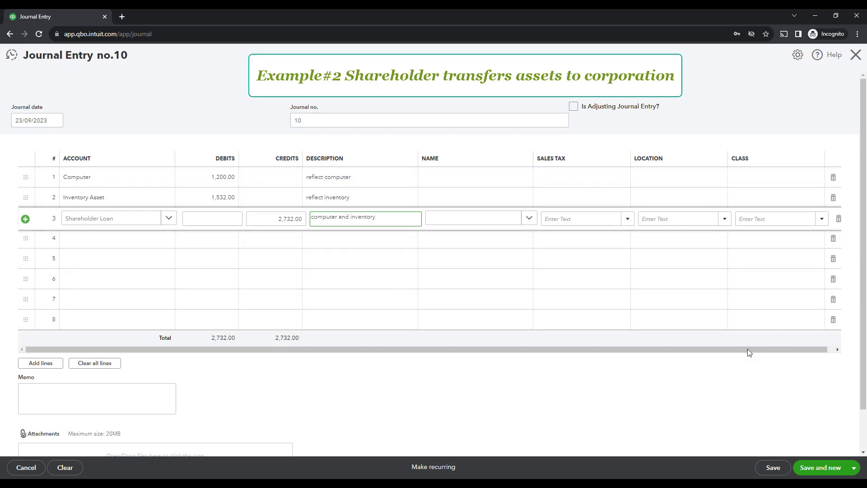
left_click(855, 468)
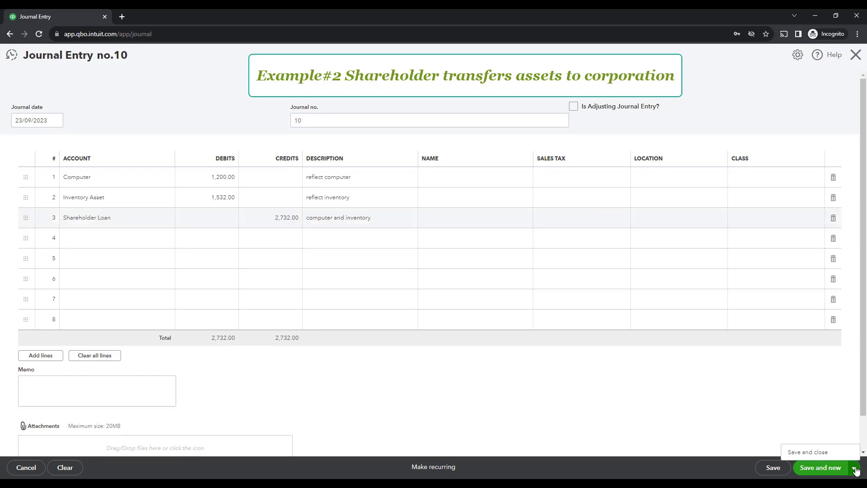
Step: Save and close entry 10, then begin a blank Journal Entry no. 11 at line 1
left_click(820, 453)
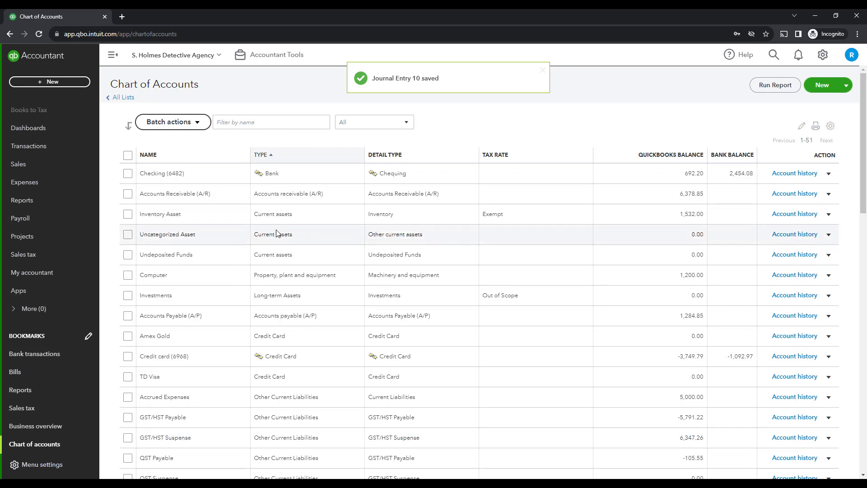
left_click(59, 84)
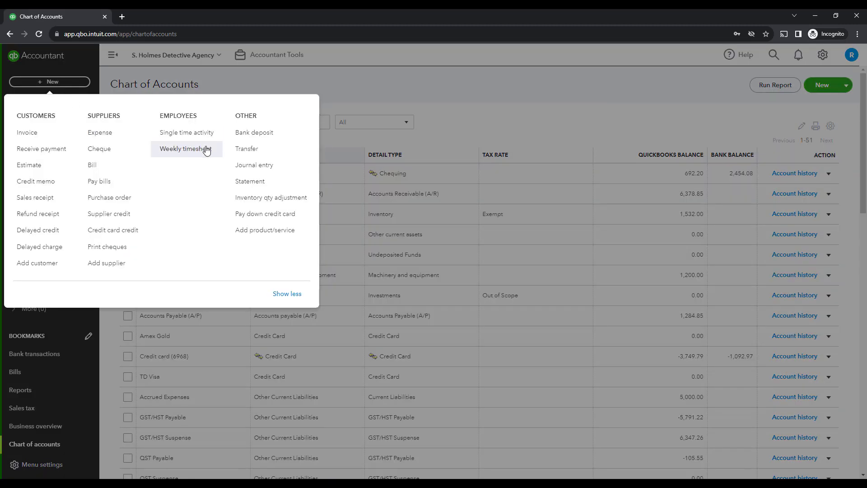
left_click(269, 168)
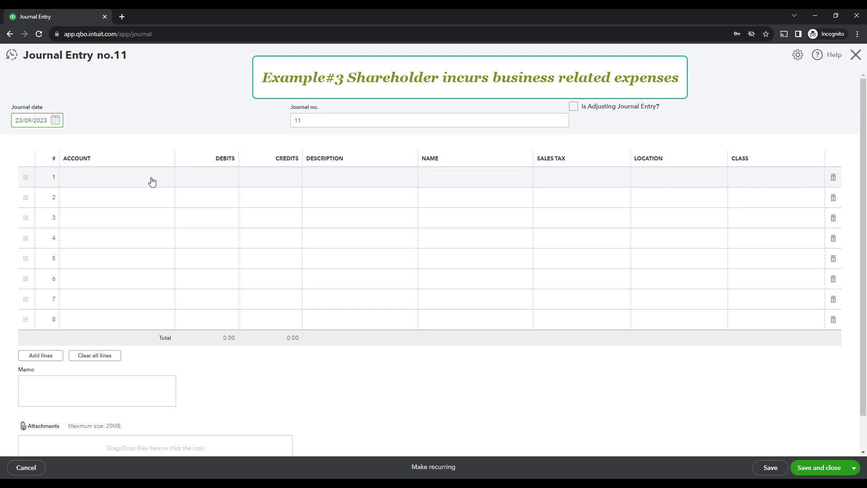
left_click(152, 181)
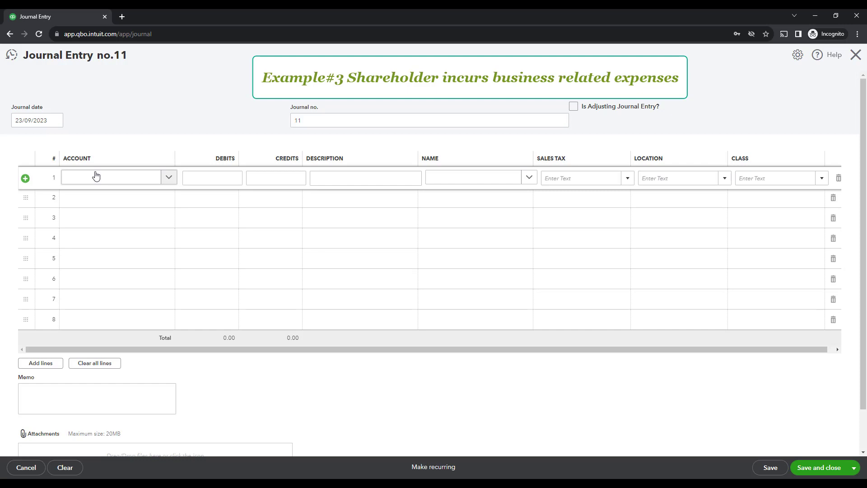
Step: Add a new account named internet from line 1's account list
left_click(117, 178)
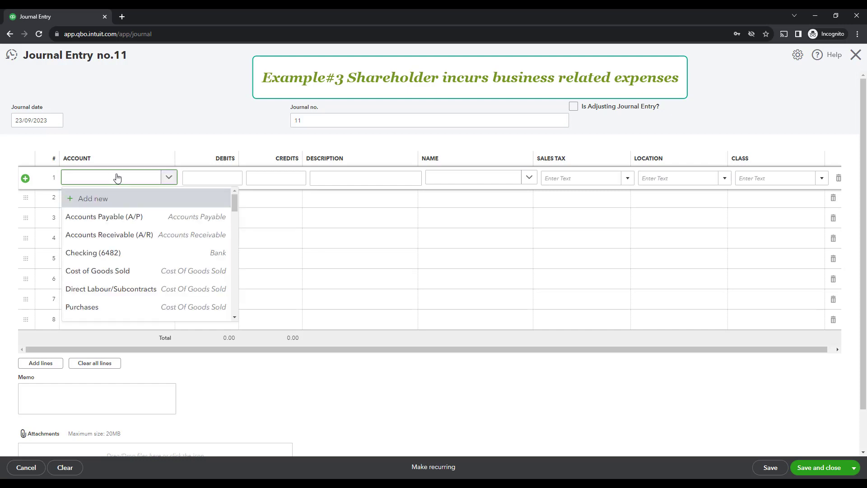
type("internet")
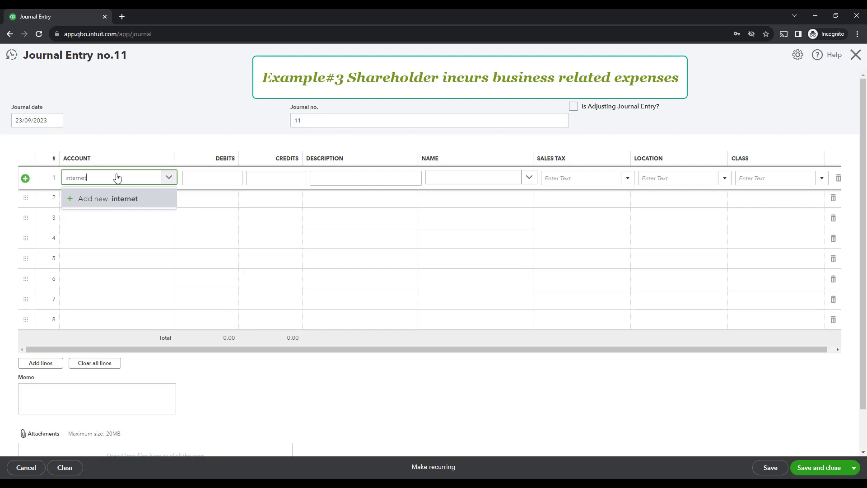
left_click(120, 201)
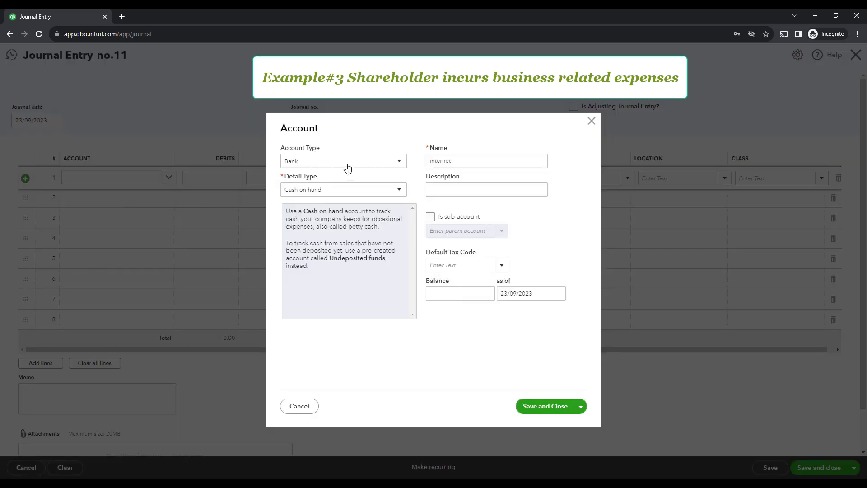
Step: Make the internet account an Expenses type with Utilities as the detail type
left_click(341, 164)
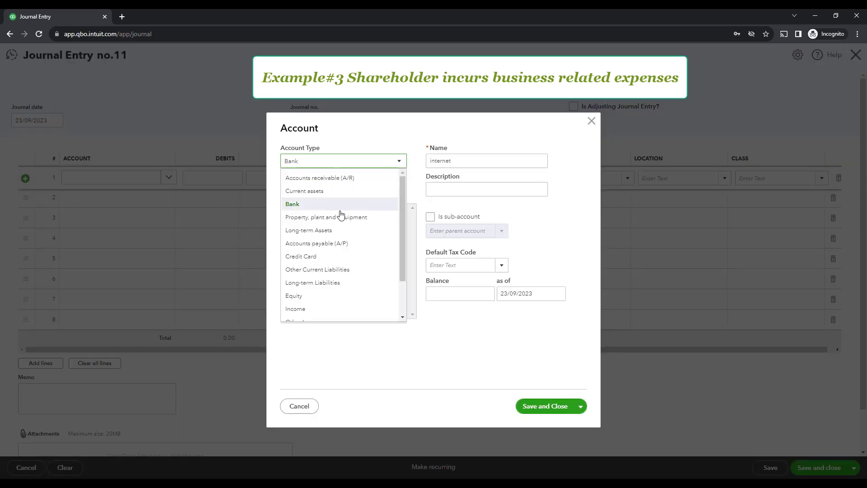
scroll(357, 287, "down", 1)
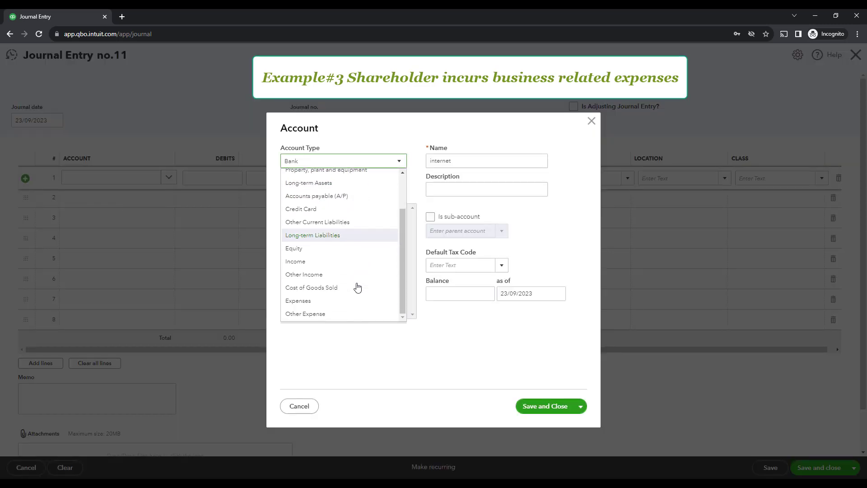
left_click(327, 305)
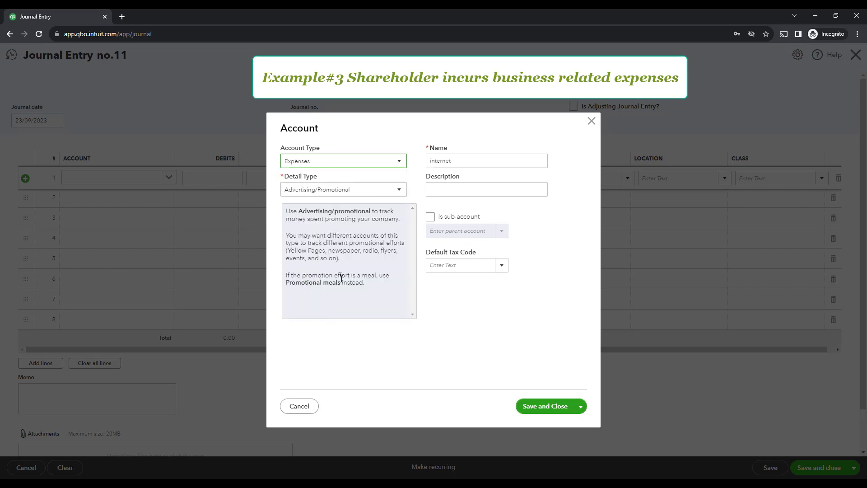
left_click(377, 192)
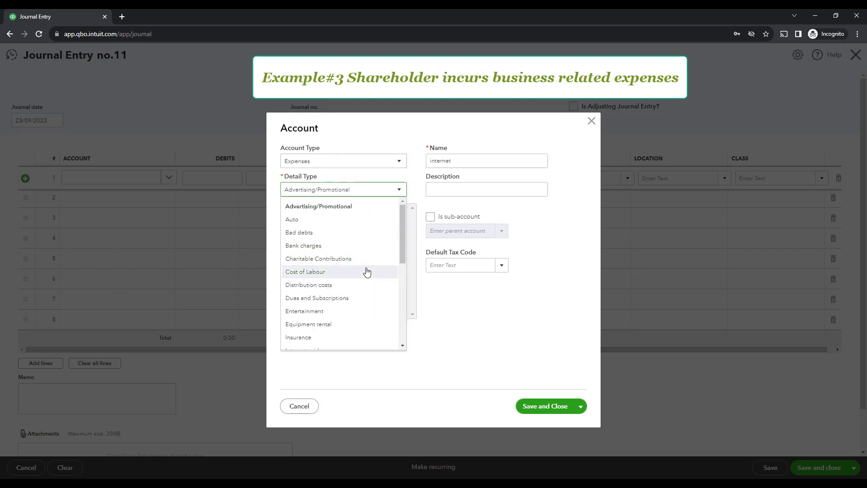
scroll(367, 272, "down", 5)
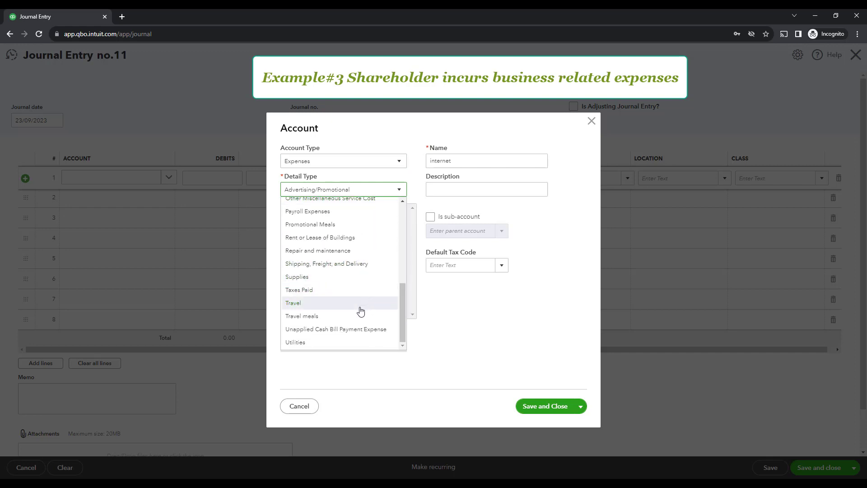
scroll(357, 300, "up", 4)
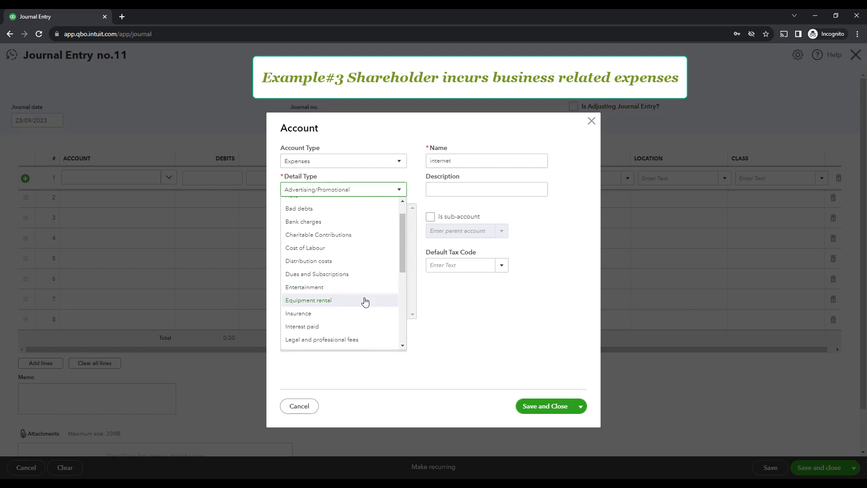
scroll(364, 301, "down", 4)
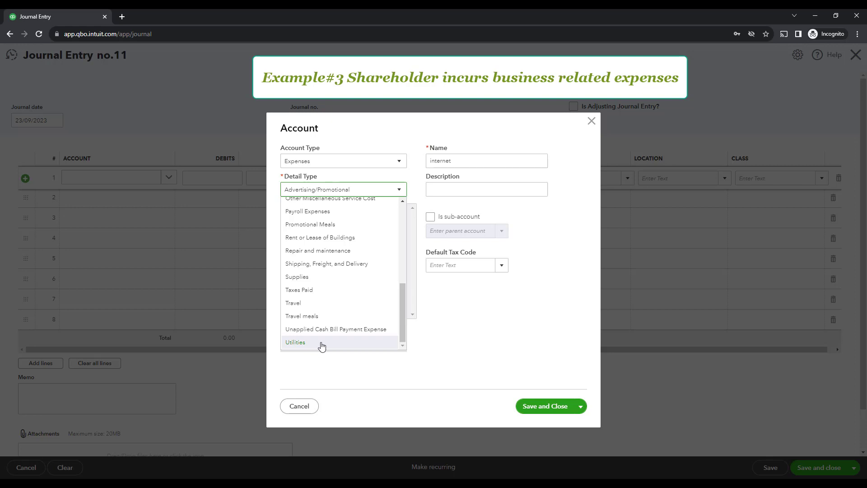
scroll(348, 305, "up", 2)
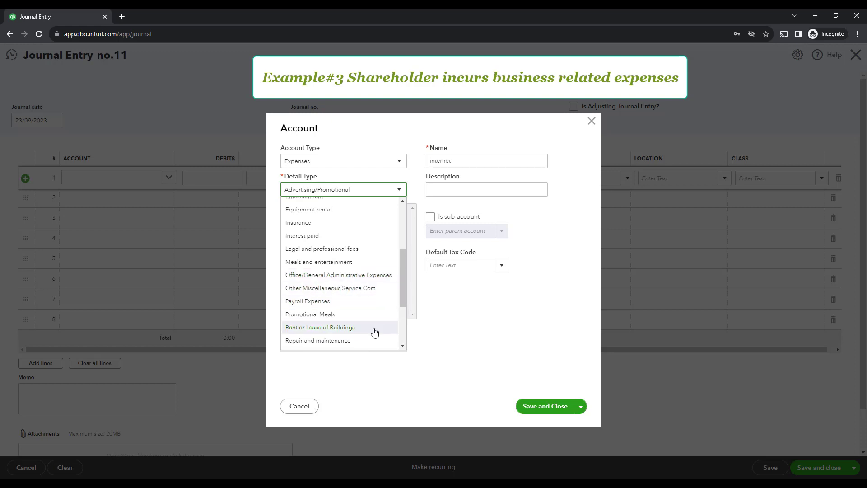
scroll(374, 332, "down", 2)
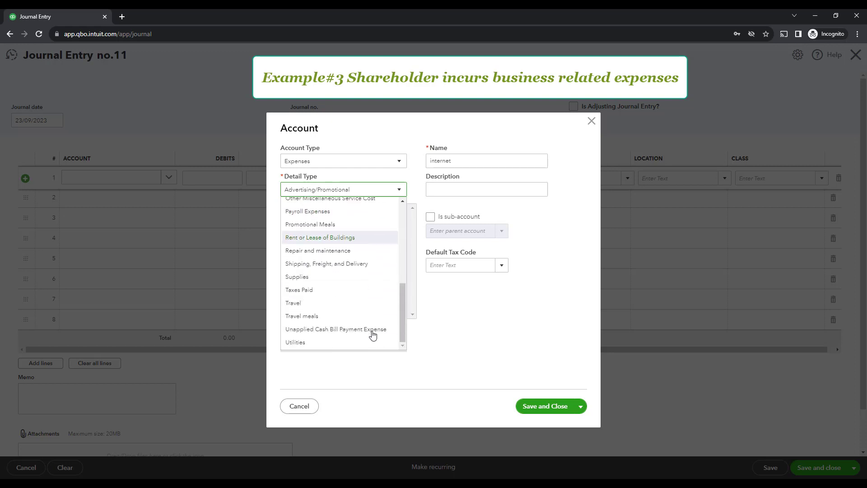
left_click(322, 344)
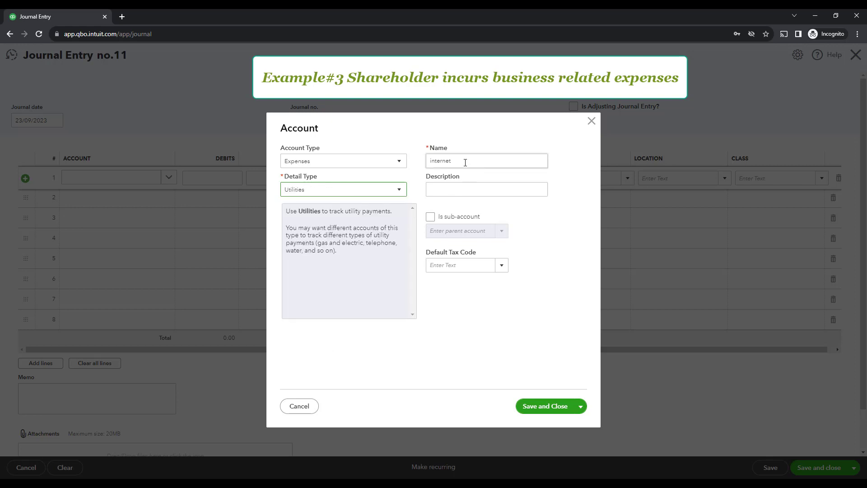
Step: Give the internet account default tax code HST ON (13%) and save it
left_click(556, 274)
left_click(501, 266)
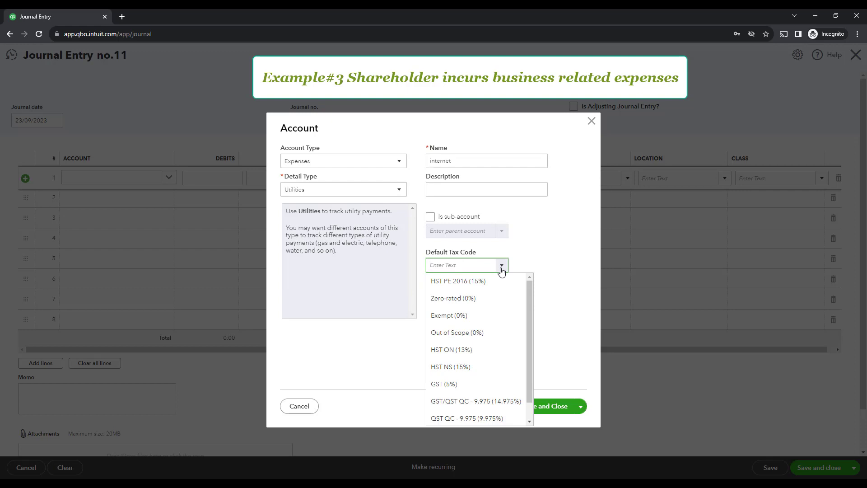
left_click(477, 356)
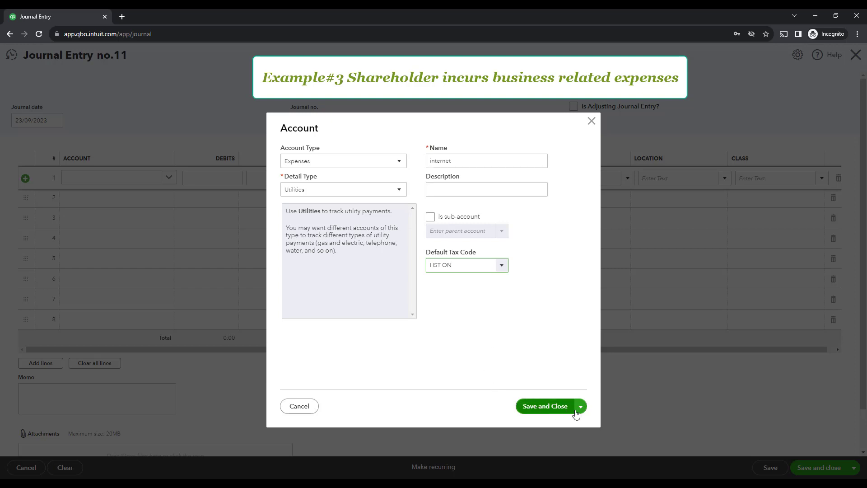
left_click(534, 407)
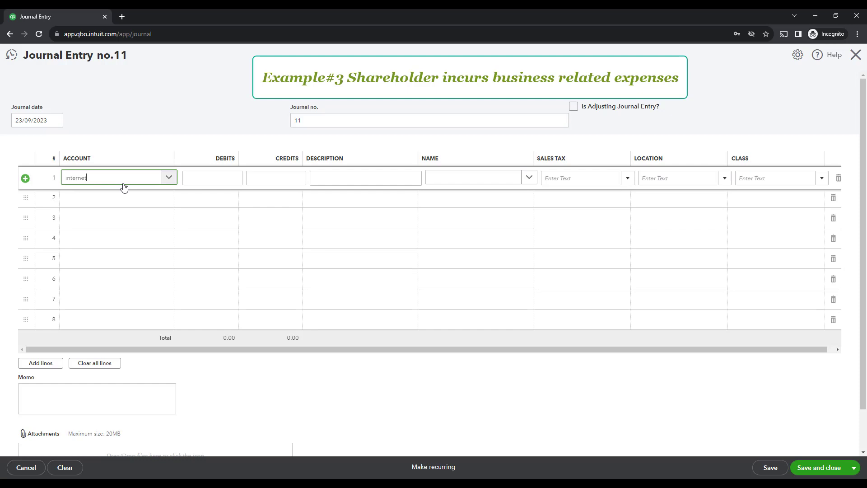
Step: Debit internet 100.00 on line 1 with HST ON 13% sales tax, totalling 113.00
left_click(205, 180)
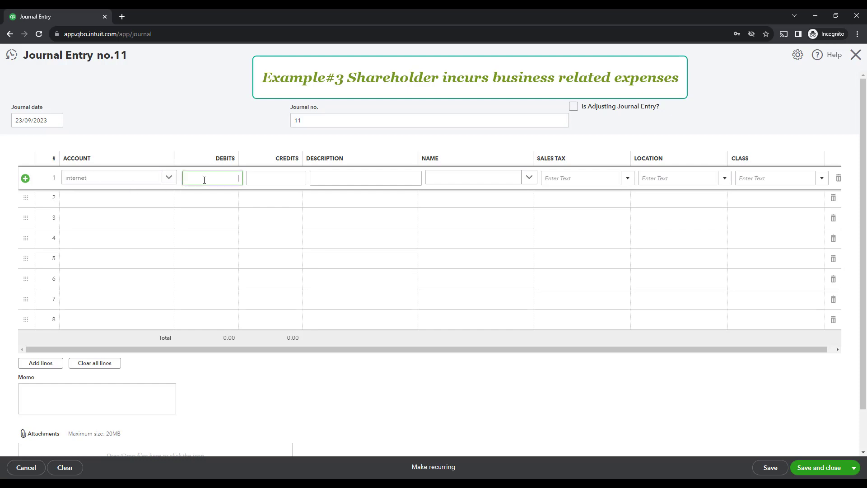
type("100")
left_click(285, 180)
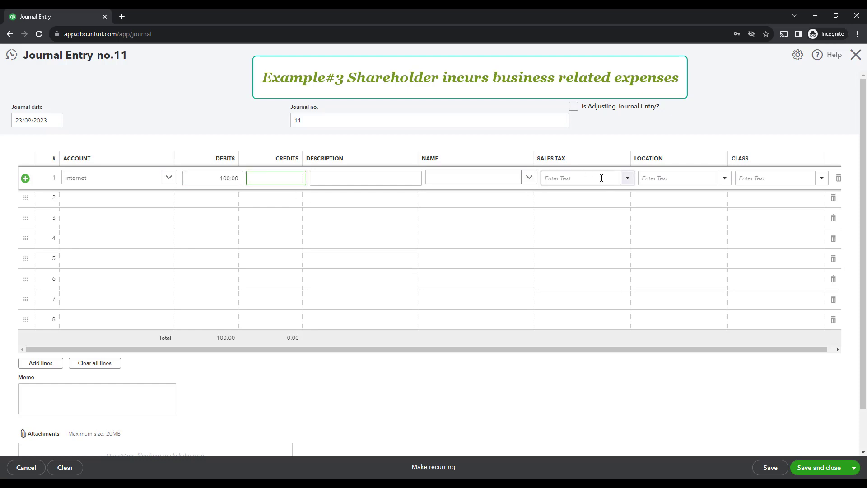
left_click(629, 179)
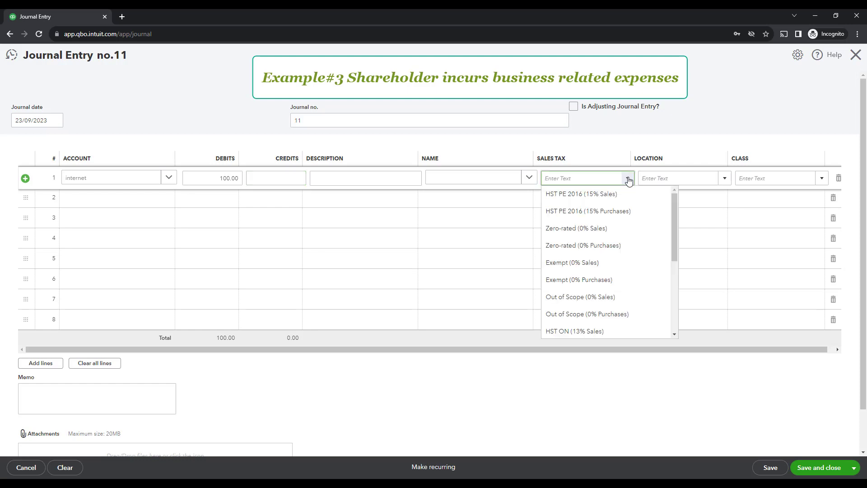
left_click(587, 333)
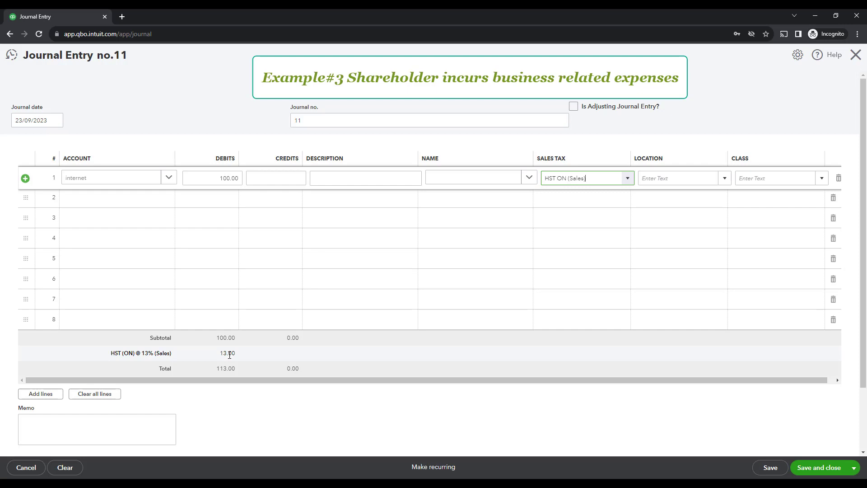
Step: Debit Telephone 100.00 on line 2 with HST ON (13% Purchases) tax
left_click(98, 201)
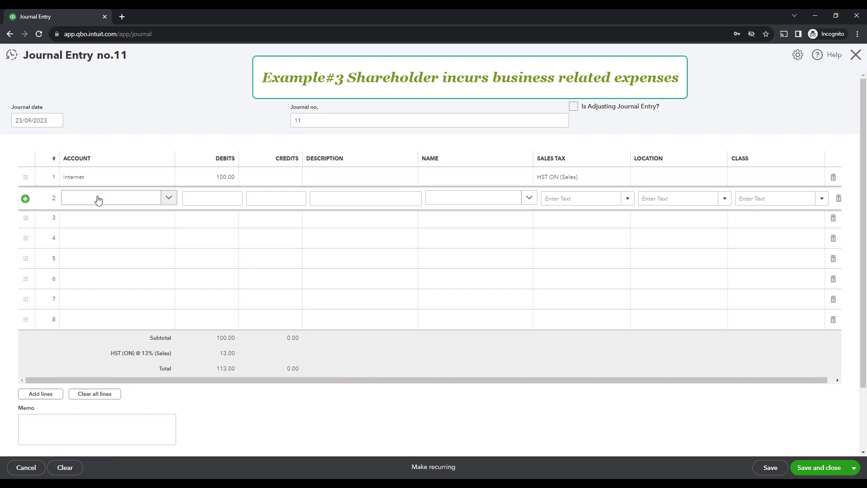
left_click(98, 200)
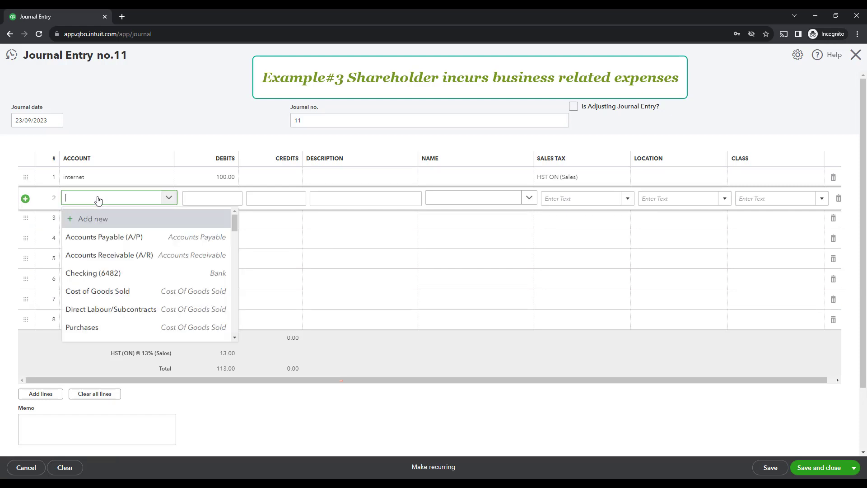
type("telep")
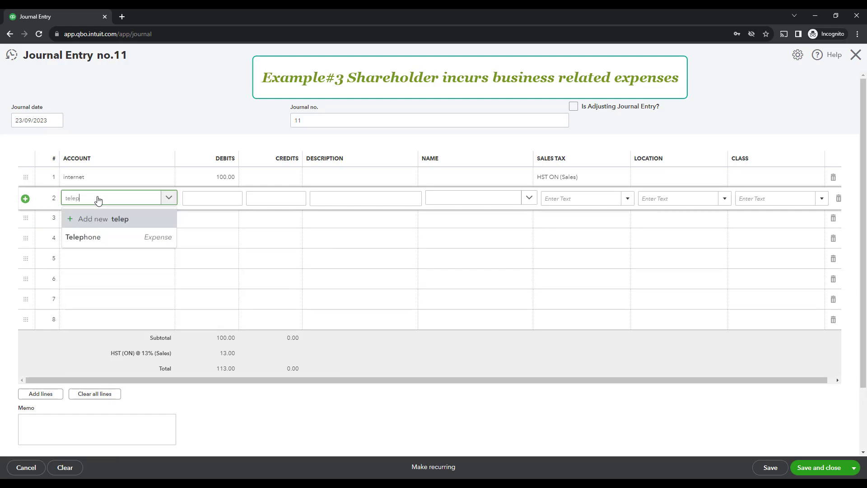
left_click(86, 236)
left_click(229, 198)
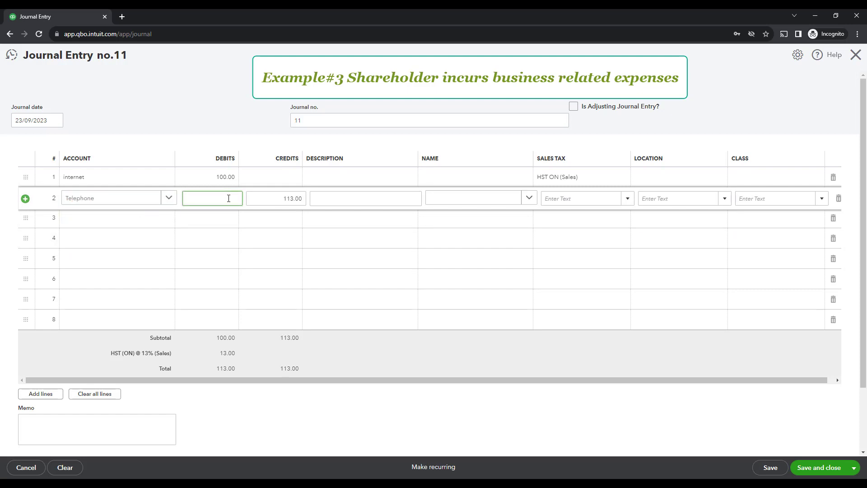
key("Tab")
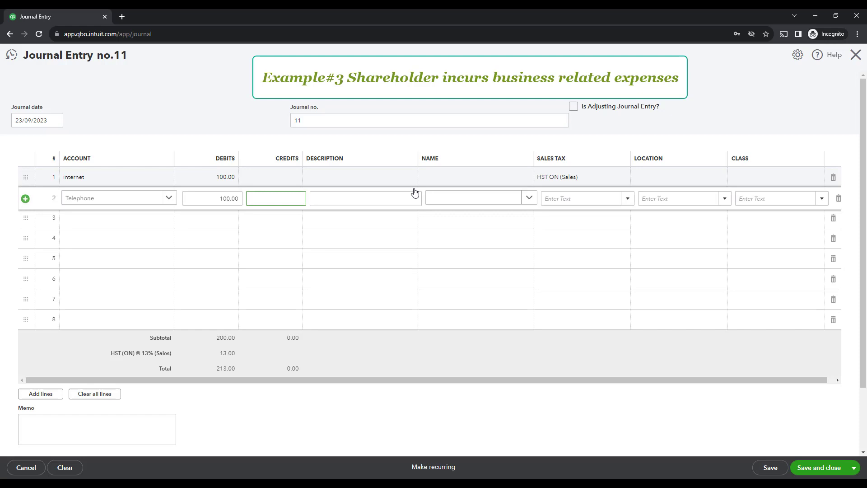
left_click(552, 198)
type("HST PE 2016 (Sales")
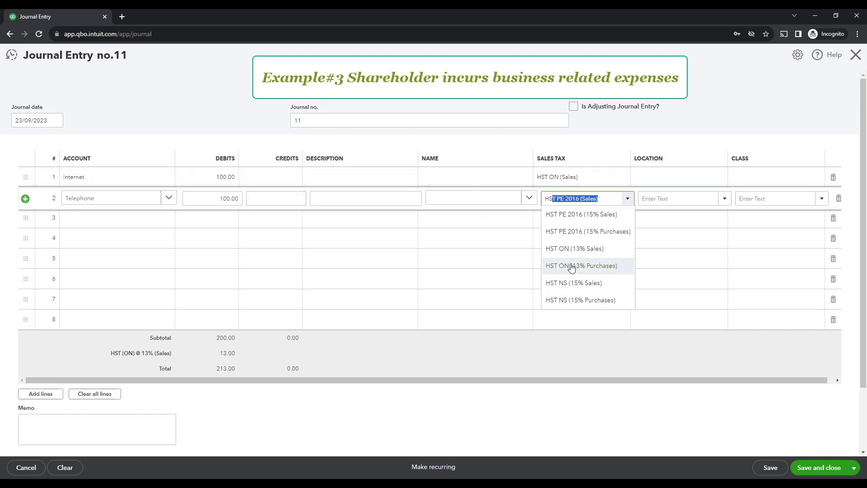
left_click(572, 267)
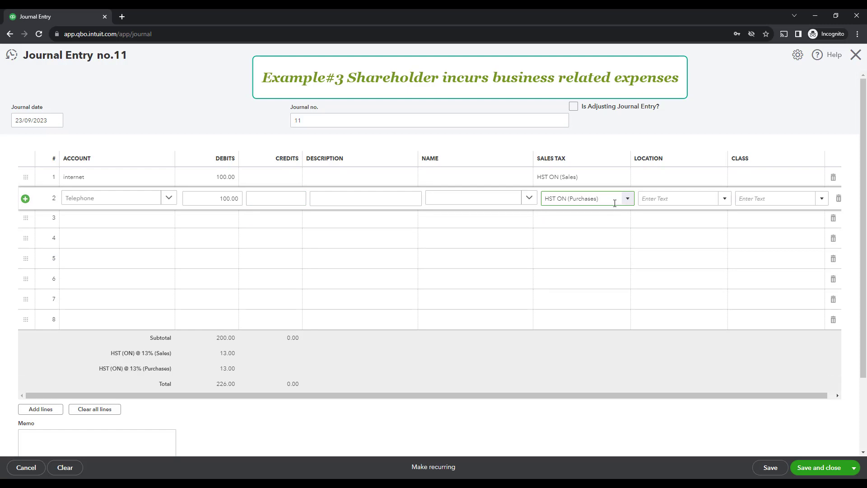
Step: Change the internet line's tax code to HST ON (13% Purchases)
left_click(589, 178)
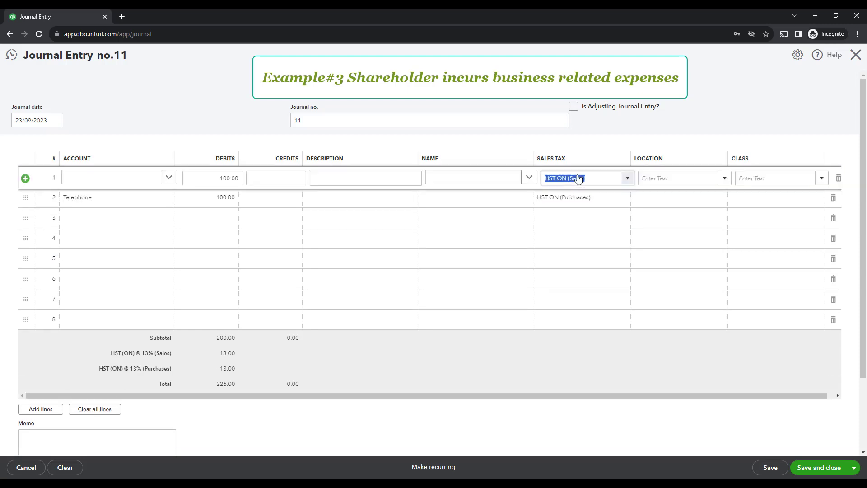
left_click(626, 178)
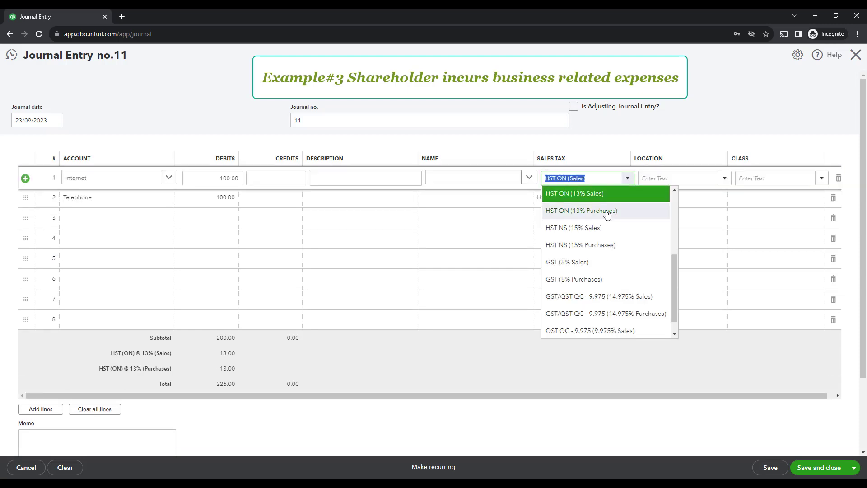
left_click(606, 211)
left_click(608, 199)
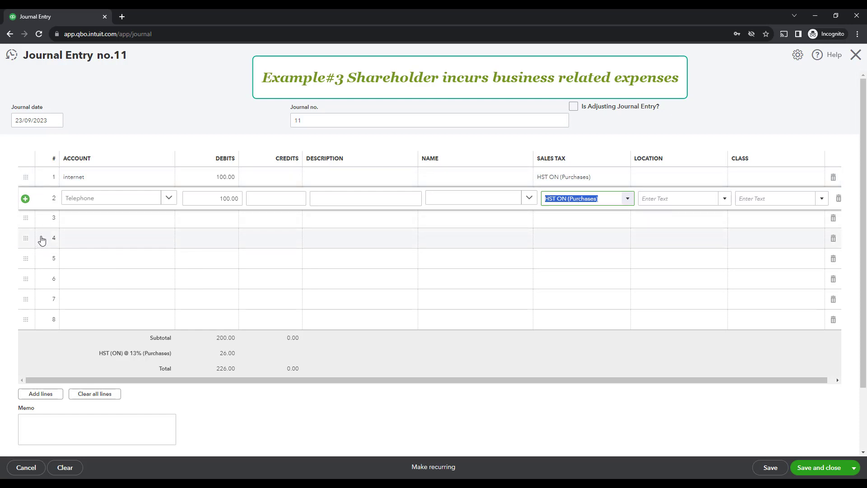
Step: Credit Shareholder Loan the auto-filled 226.00 on line 3 and choose Save and new
left_click(93, 225)
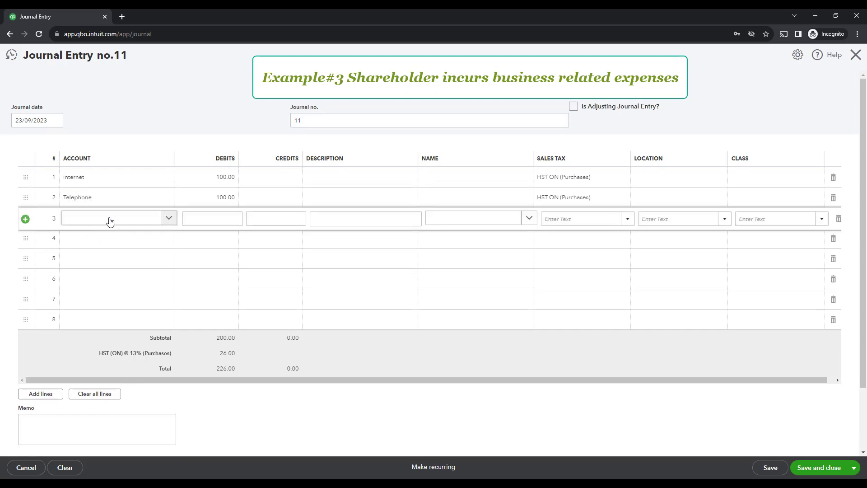
left_click(111, 222)
type("share")
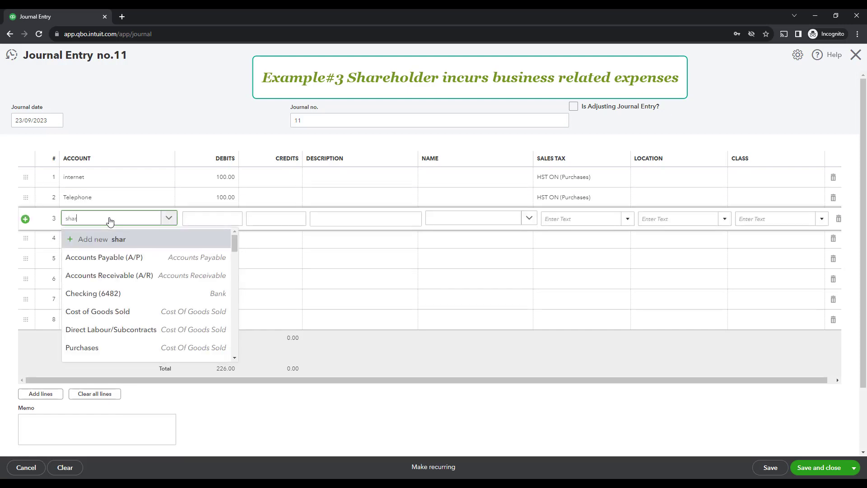
left_click(125, 258)
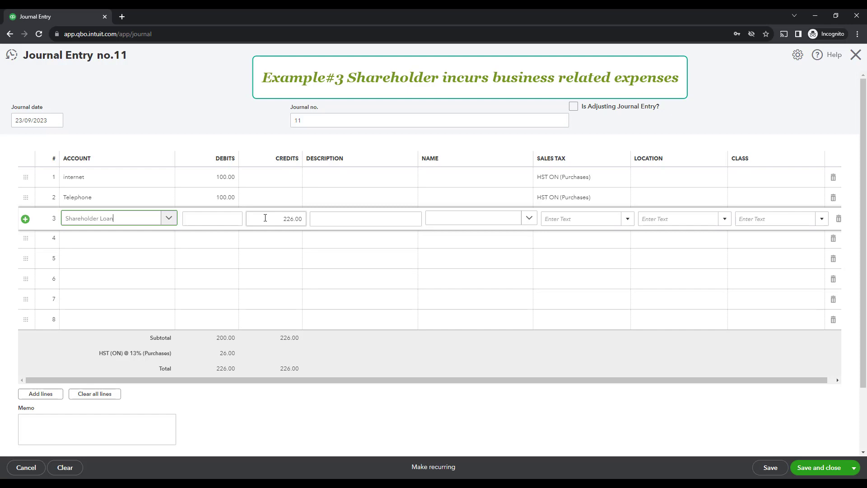
left_click_drag(266, 218, 303, 218)
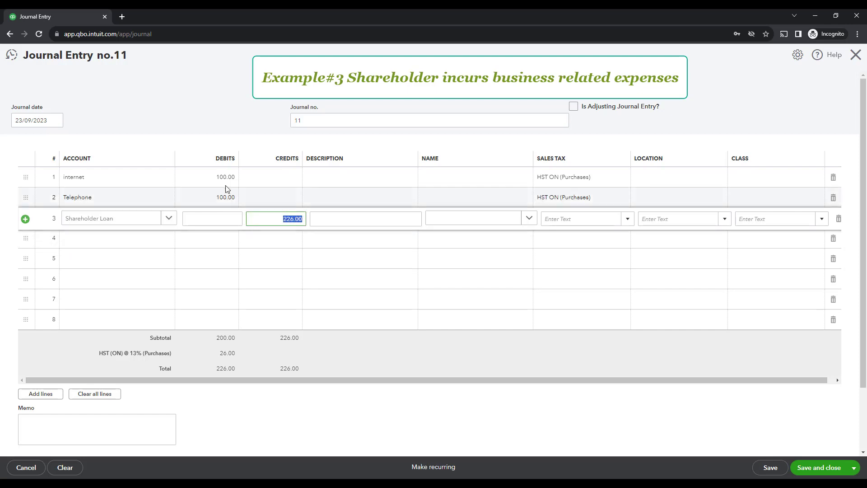
left_click(271, 221)
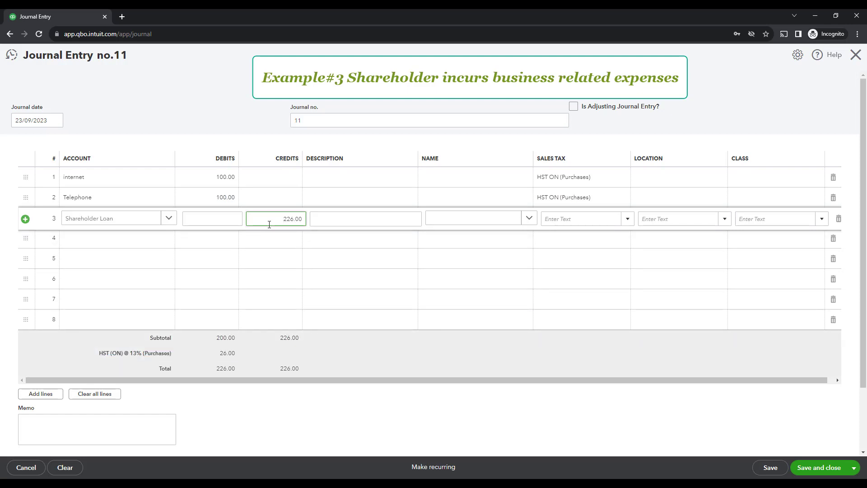
left_click_drag(277, 221, 305, 221)
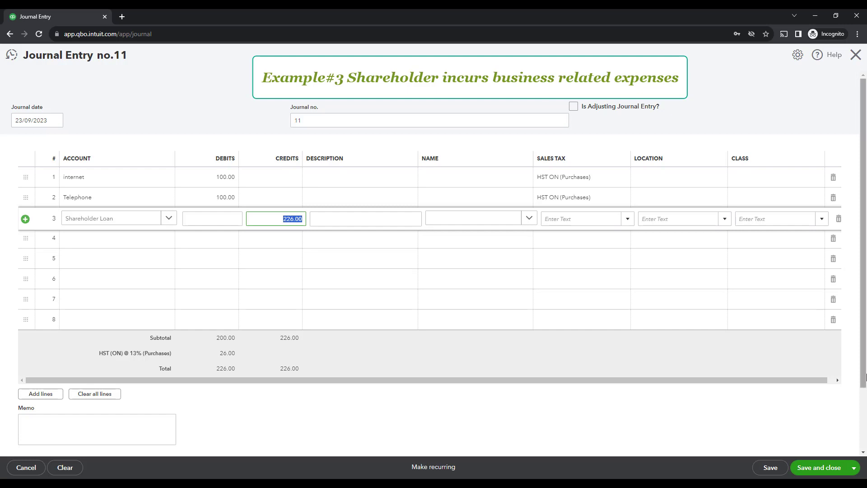
left_click(855, 467)
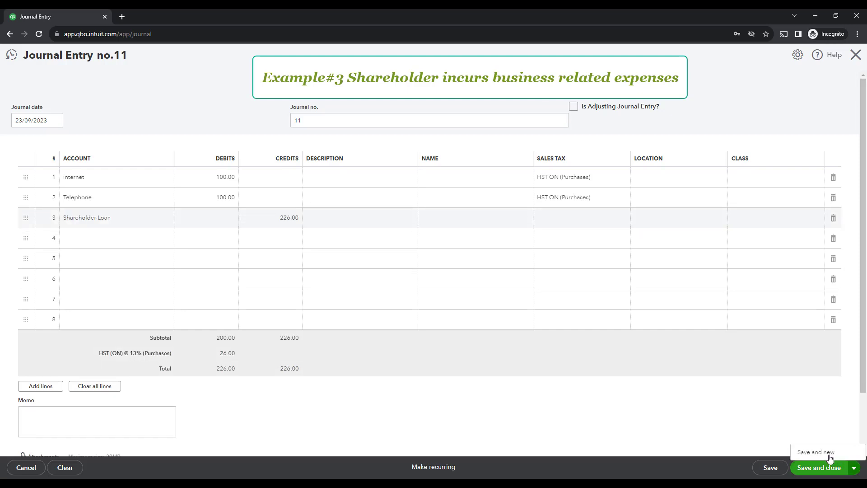
left_click(824, 453)
Step: Save entry 11, then credit Checking (6482) 1,000.00 on line 1 of entry 12
left_click(823, 457)
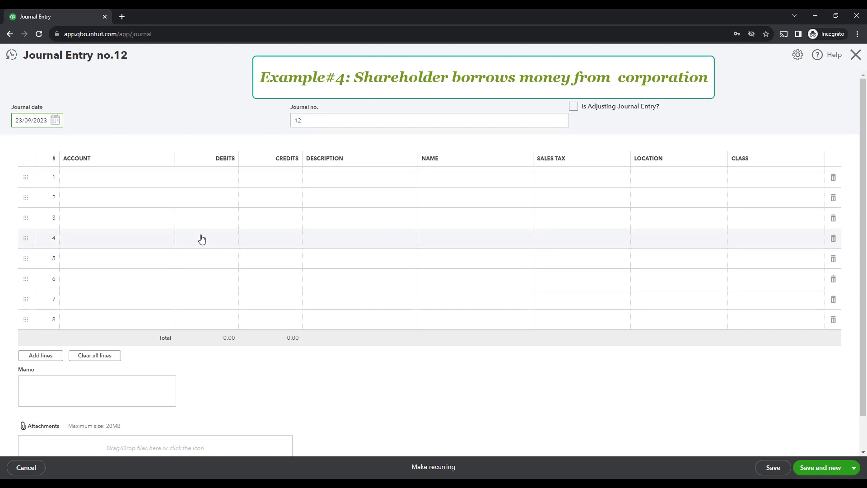
left_click(107, 183)
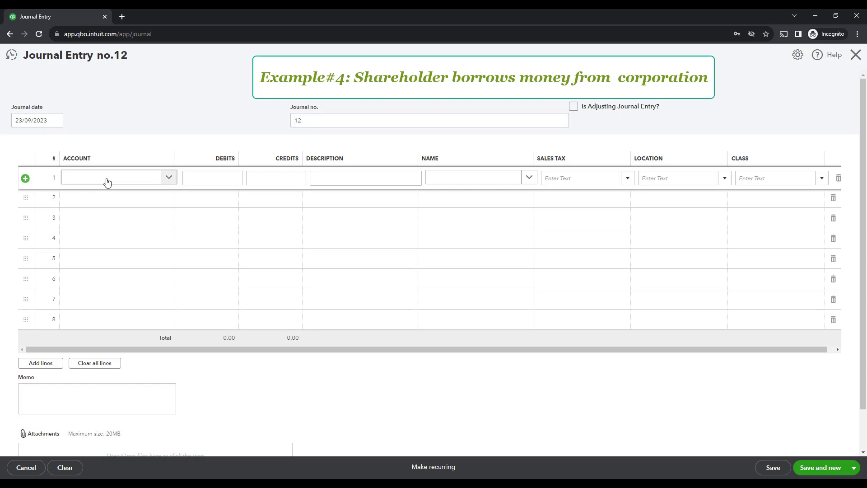
left_click(107, 181)
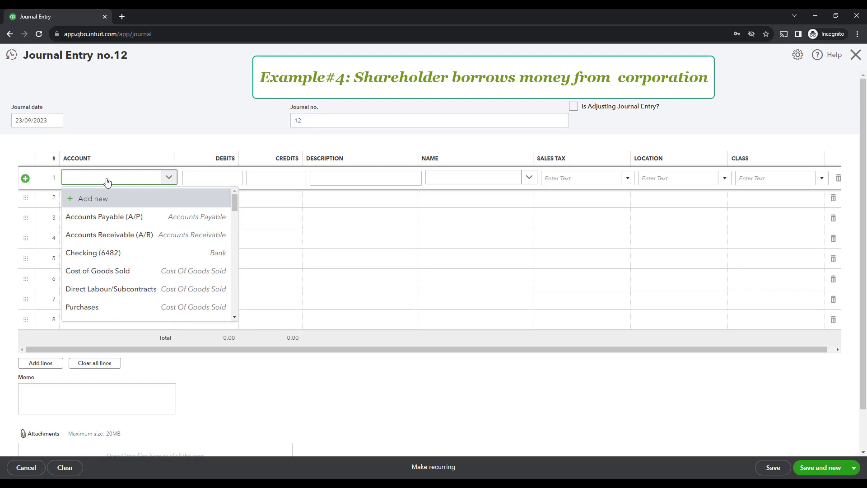
left_click(101, 252)
left_click(272, 178)
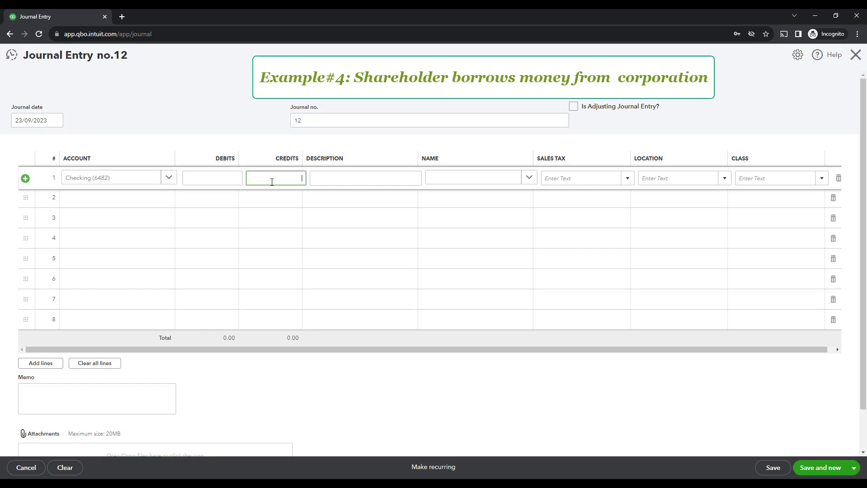
type("1000")
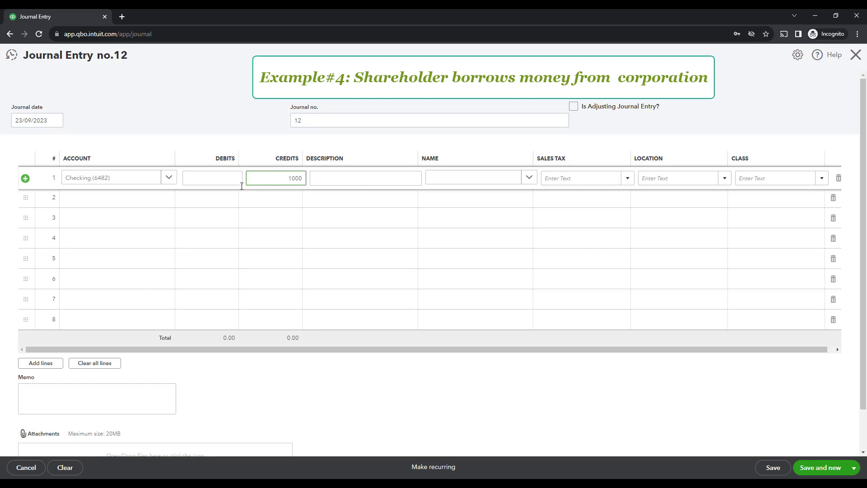
left_click(101, 199)
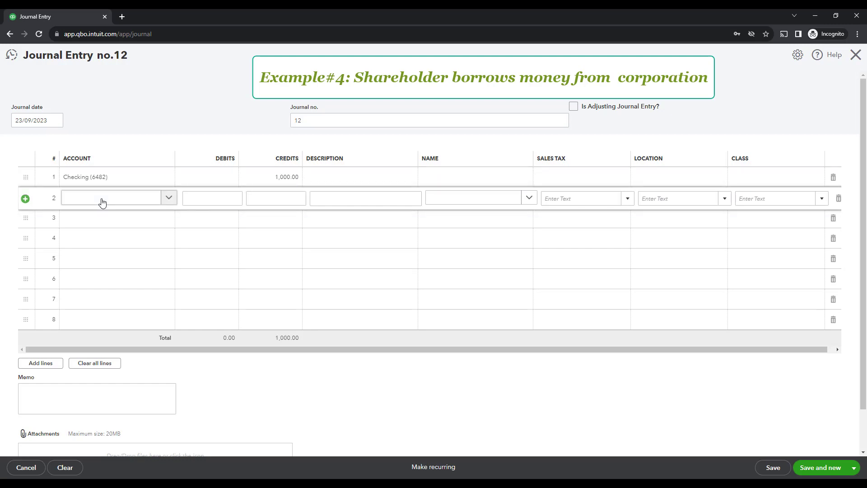
Step: Debit Shareholder Loan the auto-filled 1,000.00 on line 2
left_click(126, 197)
type("sha")
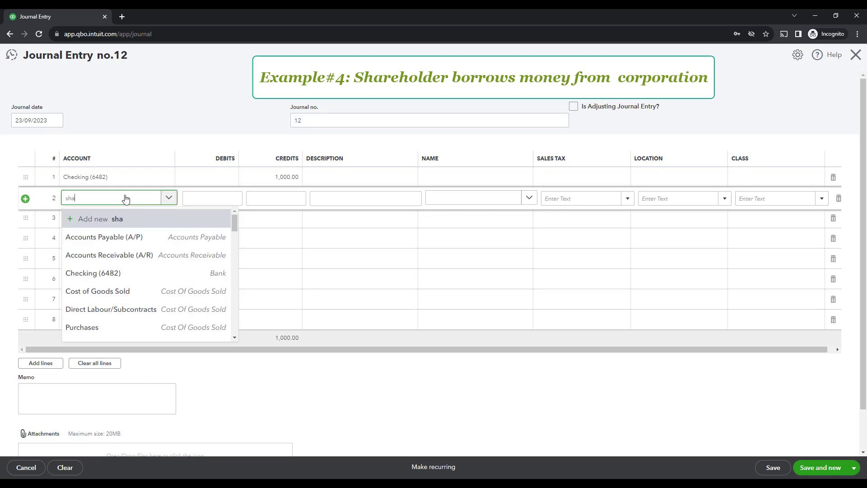
type("reh")
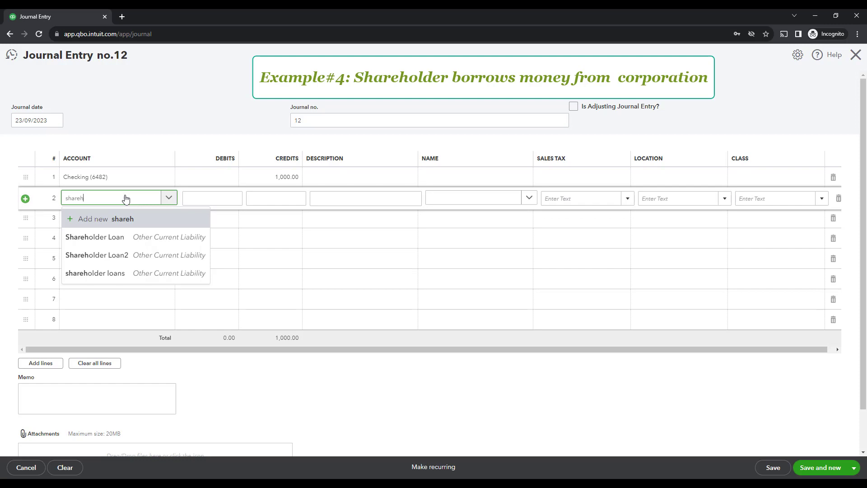
left_click(167, 238)
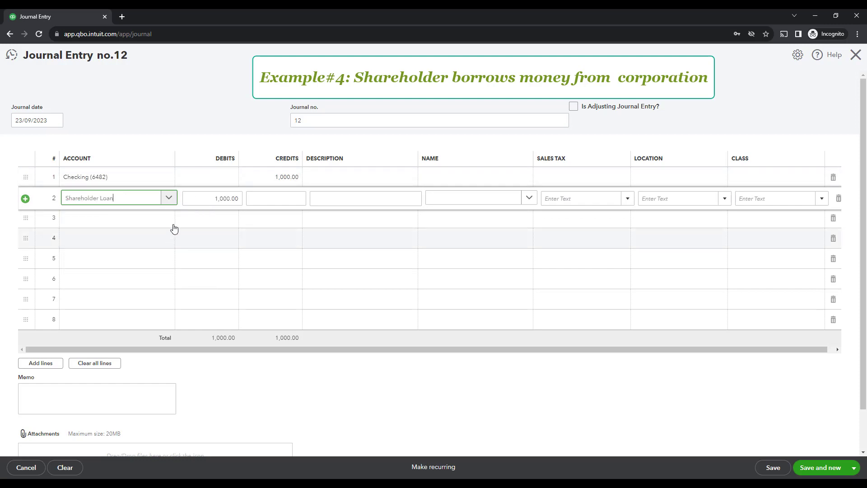
left_click(195, 200)
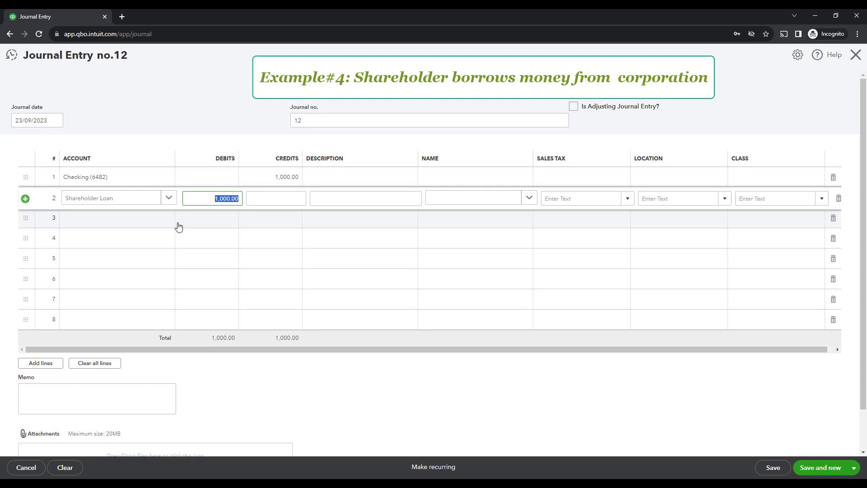
left_click(201, 197)
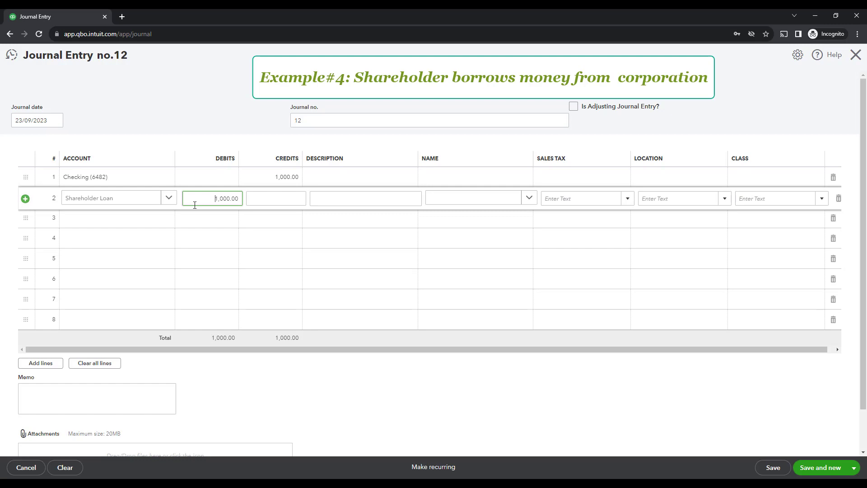
Step: Describe the Checking line as 'Withdrawal' and save entry 12, starting a new one
left_click(337, 180)
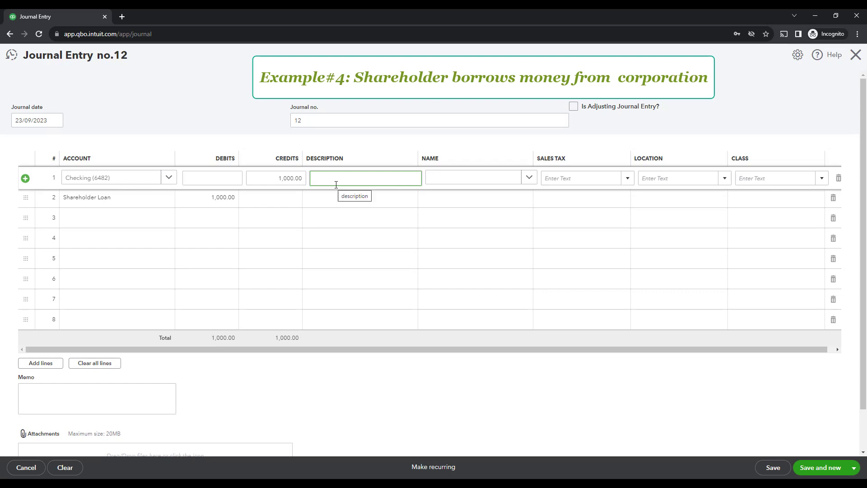
type("Withdrawal")
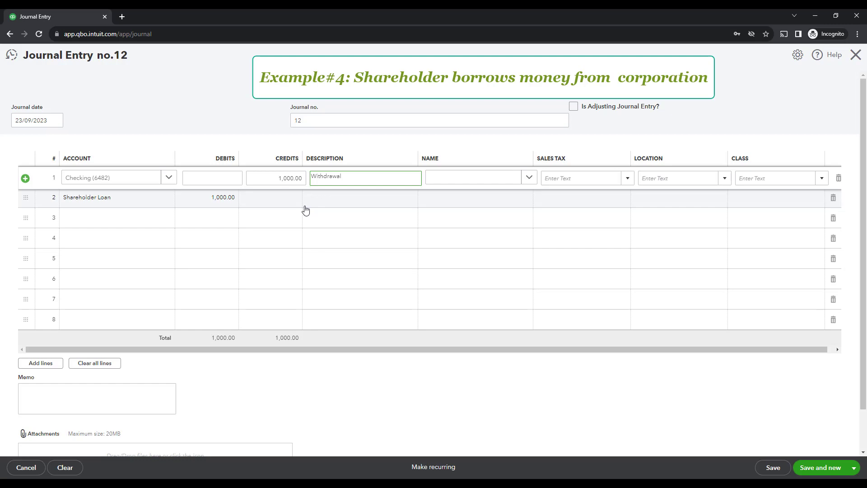
left_click(834, 470)
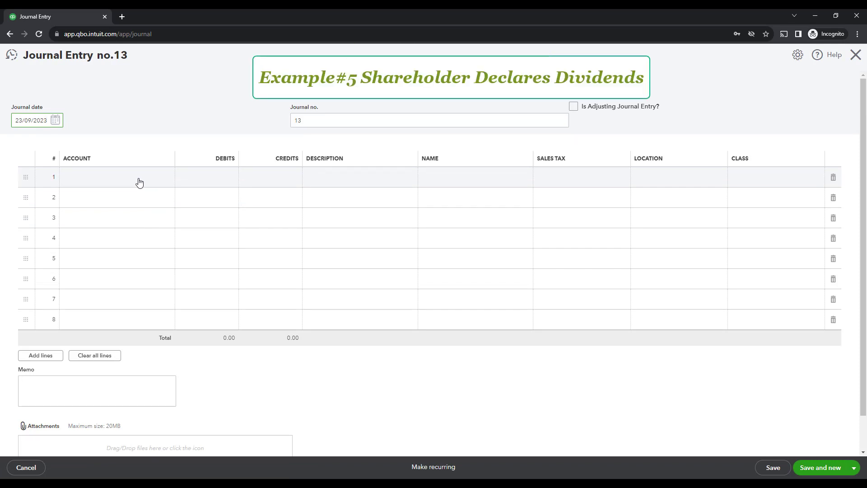
Step: Set journal entry 13's date to 30/11/2023 using the calendar
left_click(55, 120)
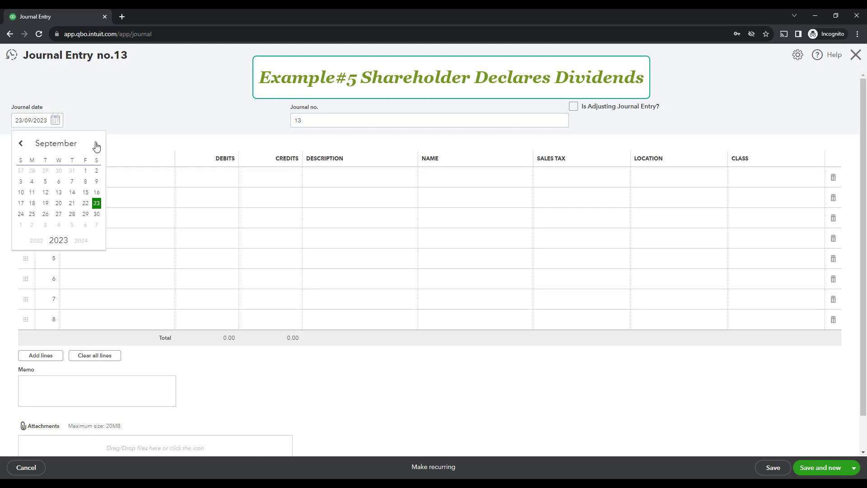
left_click(21, 145)
left_click(95, 145)
left_click(95, 145)
left_click(95, 145)
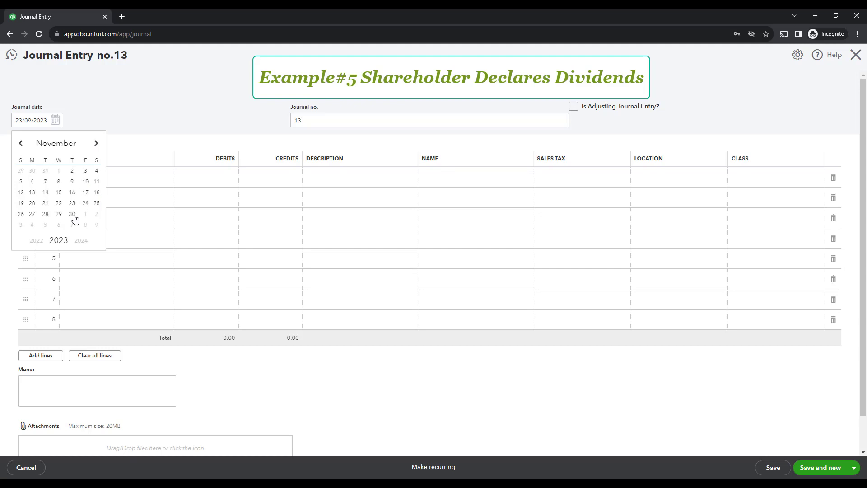
left_click(73, 215)
left_click(117, 182)
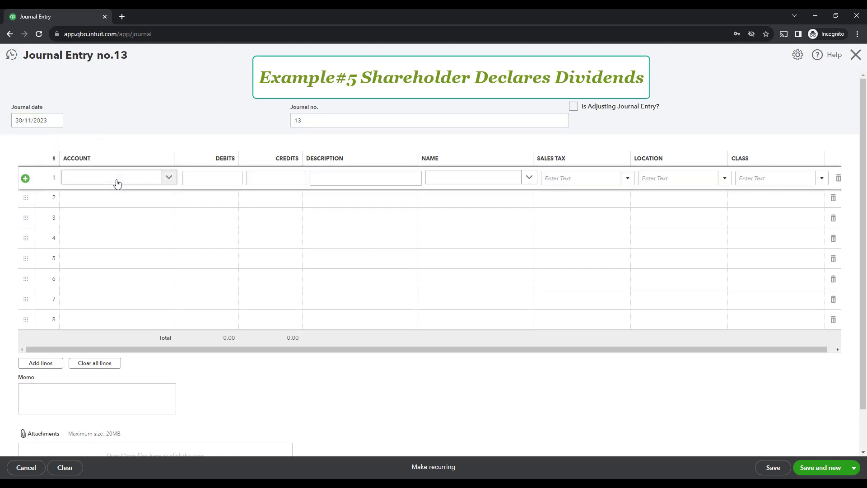
Step: Debit Dividends Paid 10,000.00 on line 1 of entry 13
left_click(87, 181)
type("div")
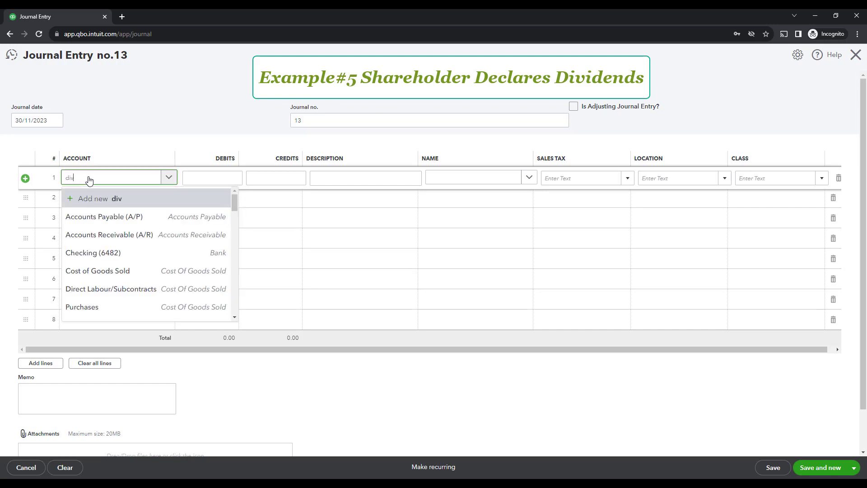
left_click(107, 218)
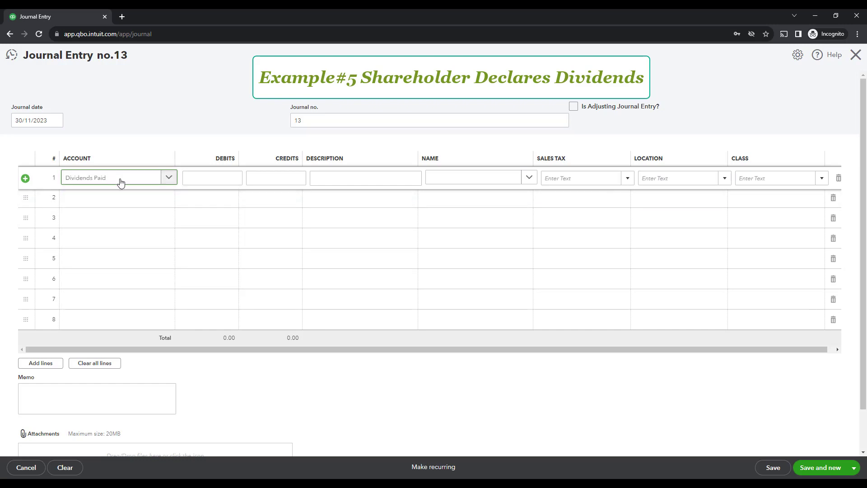
left_click(168, 177)
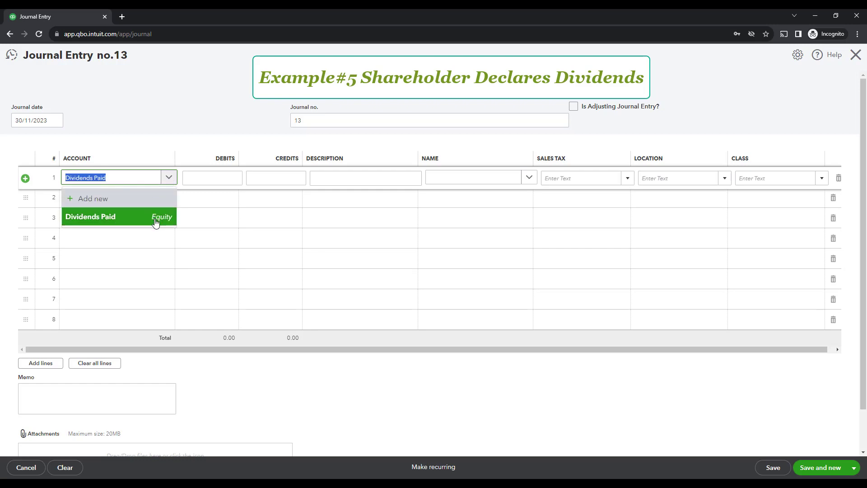
left_click(204, 179)
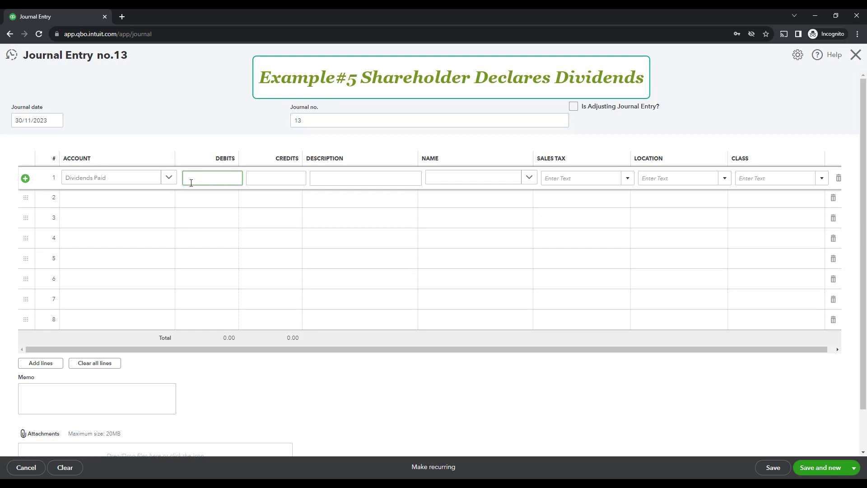
type("10000")
left_click(106, 203)
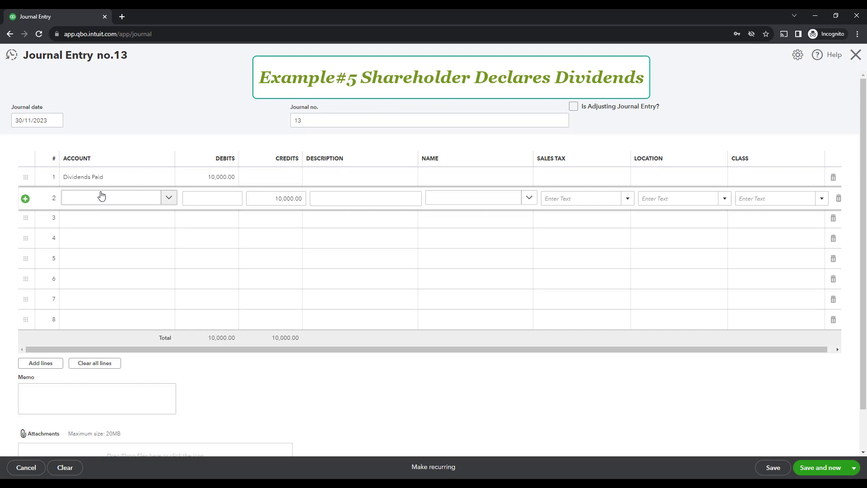
Step: Credit Shareholder Loan 10,000.00 on line 2
left_click(99, 198)
type("shar")
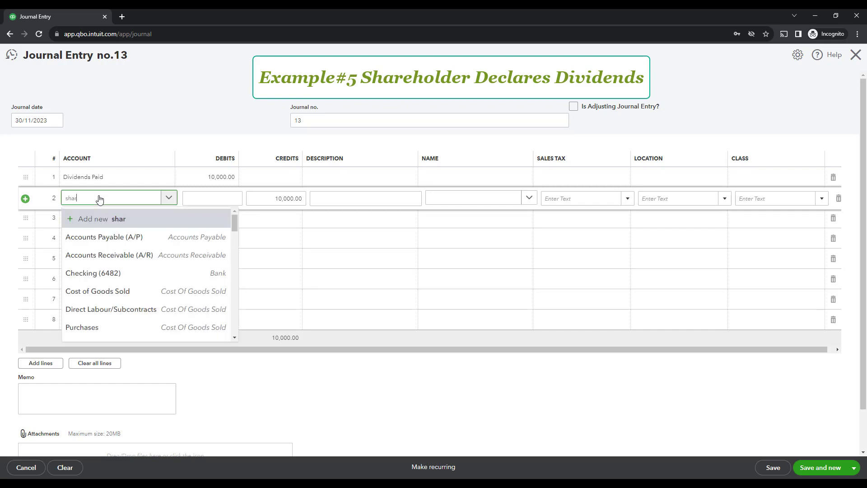
left_click(95, 234)
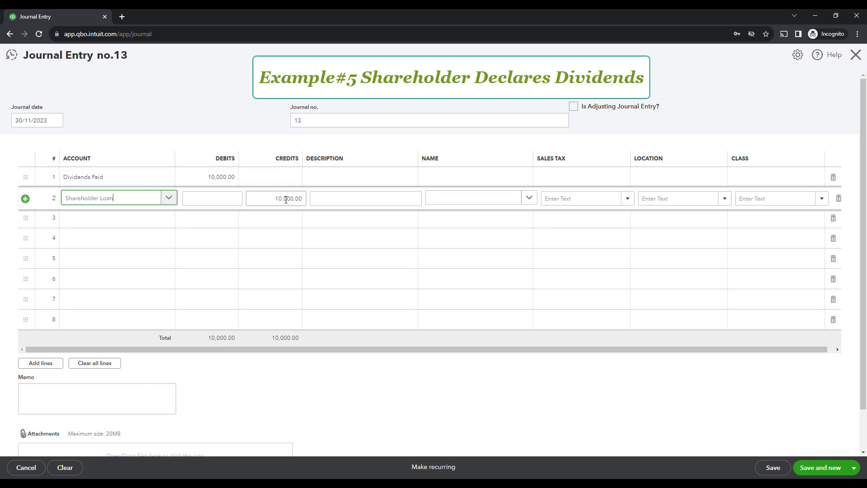
Step: Describe line 1 as 'Dividends declared' and bring up the other save options
left_click(325, 199)
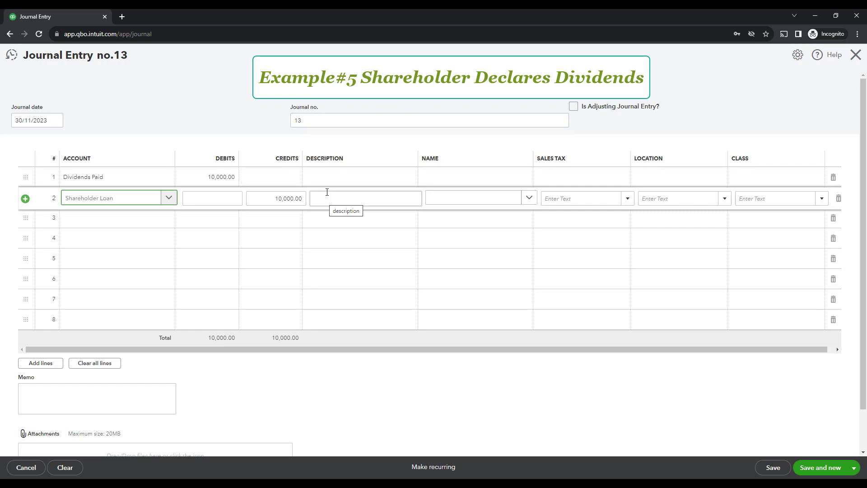
left_click(334, 178)
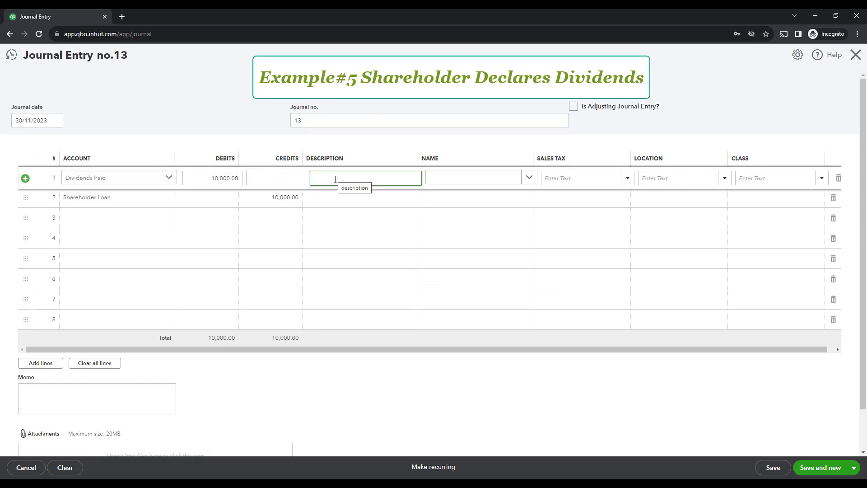
type("Dividne")
key("BackSpace")
type("ends declared")
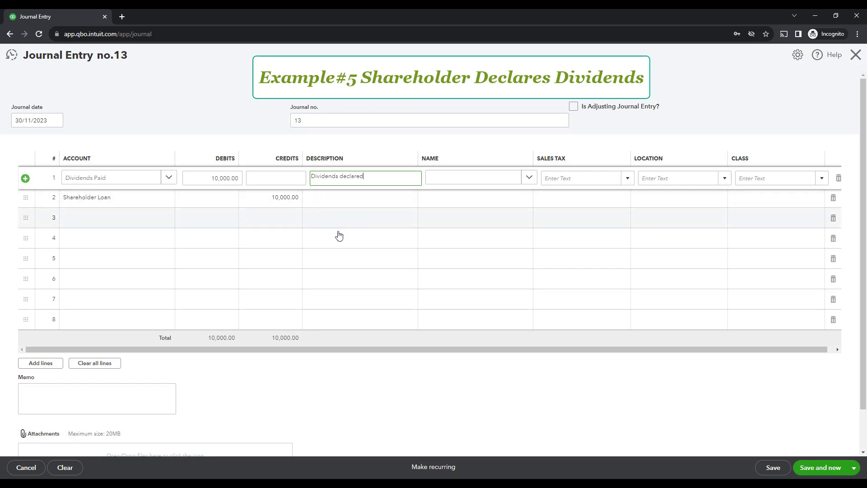
left_click(854, 469)
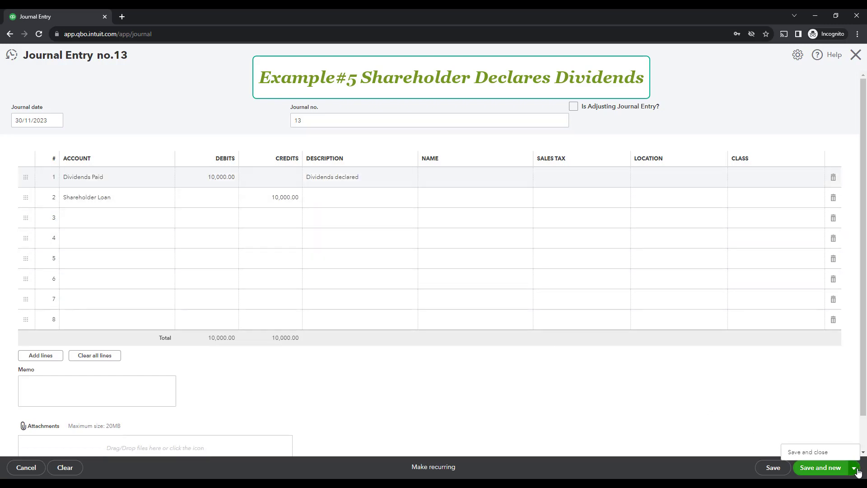
Step: Save and close entry 13, then open the Balance Sheet report
left_click(805, 454)
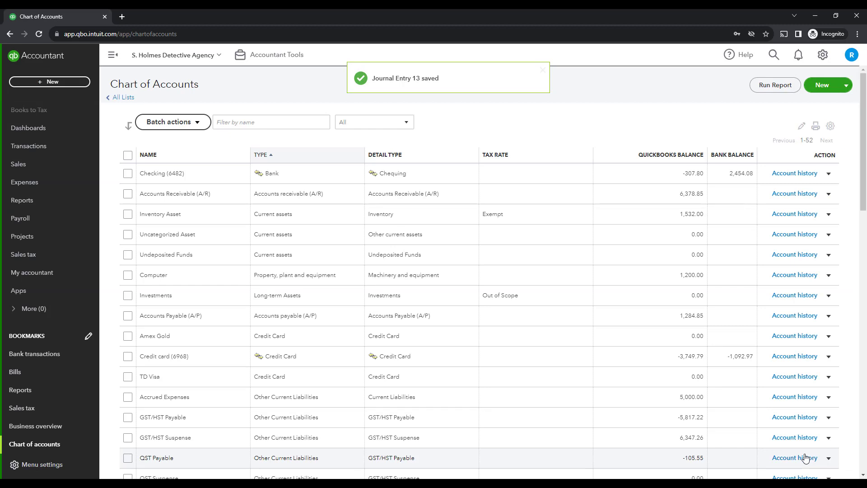
left_click(30, 205)
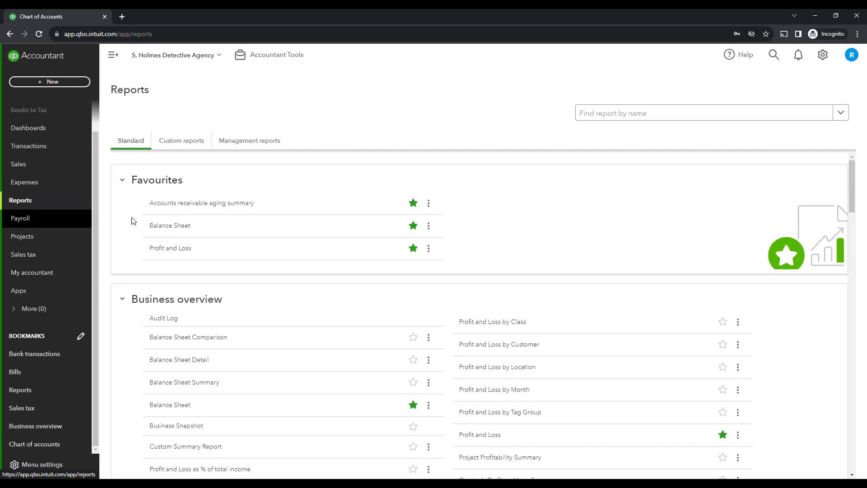
left_click(174, 228)
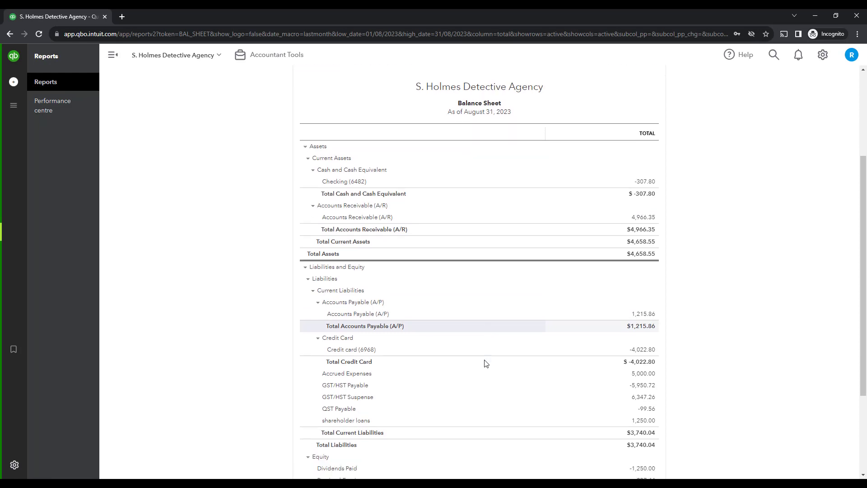
Step: Set the Balance Sheet period to This Fiscal Year (01/12/2022 to 30/11/2023)
left_click(164, 129)
left_click_drag(214, 202, 215, 144)
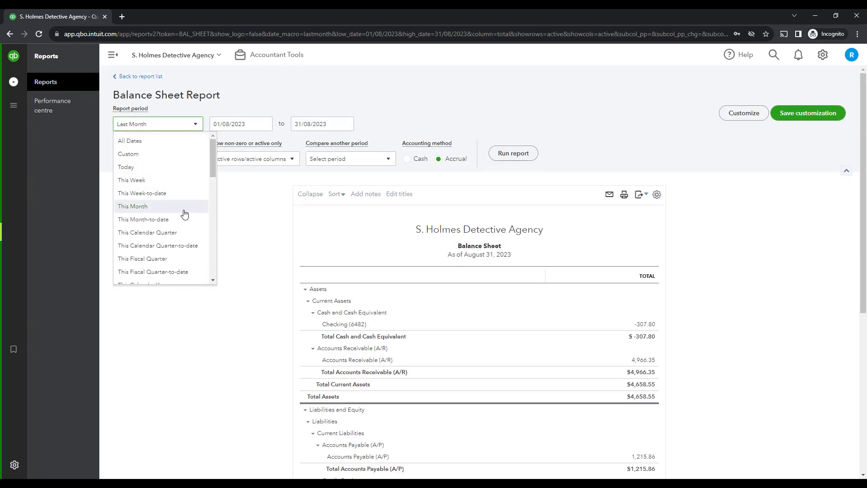
scroll(161, 261, "down", 3)
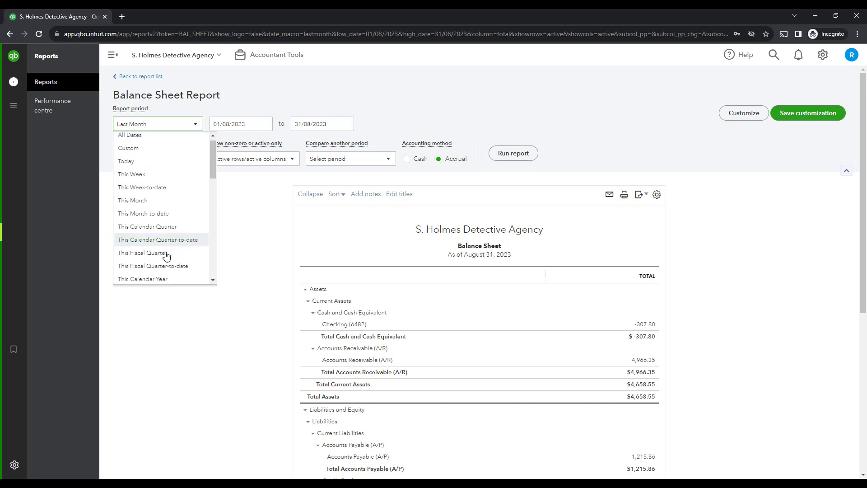
left_click(161, 234)
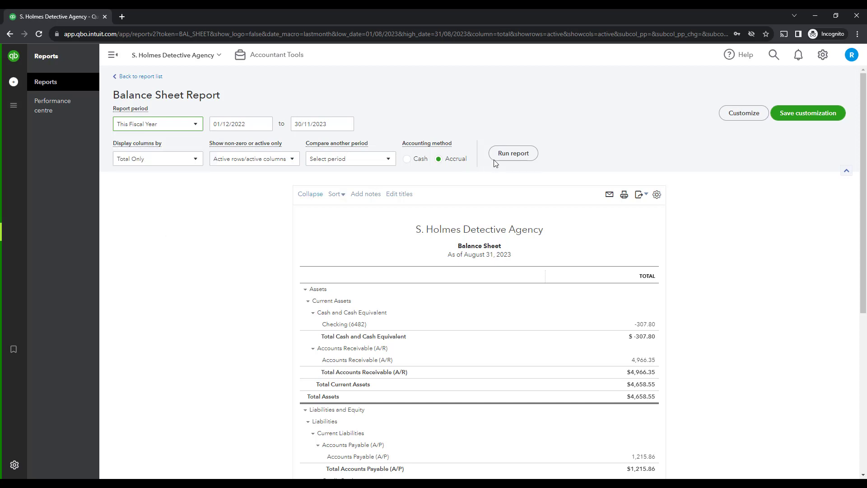
Step: Rerun the Balance Sheet and drill into the 12,958.00 Shareholder Loan balance
left_click(509, 156)
scroll(763, 303, "down", 5)
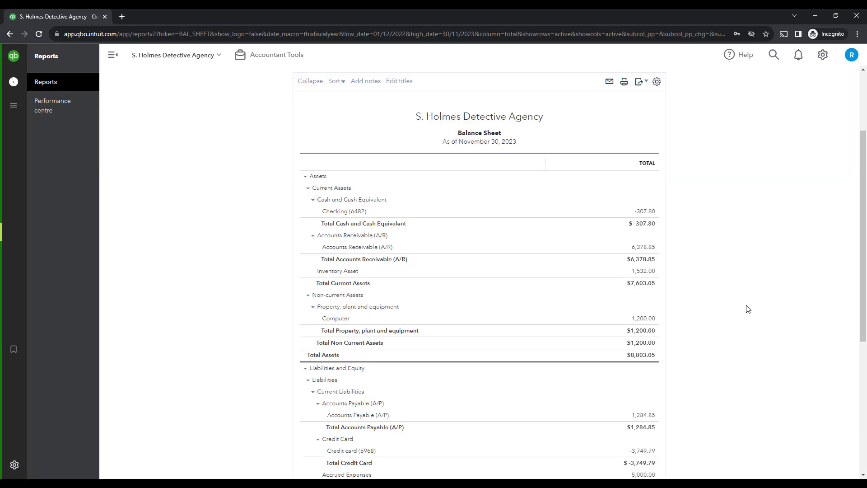
scroll(746, 305, "down", 2)
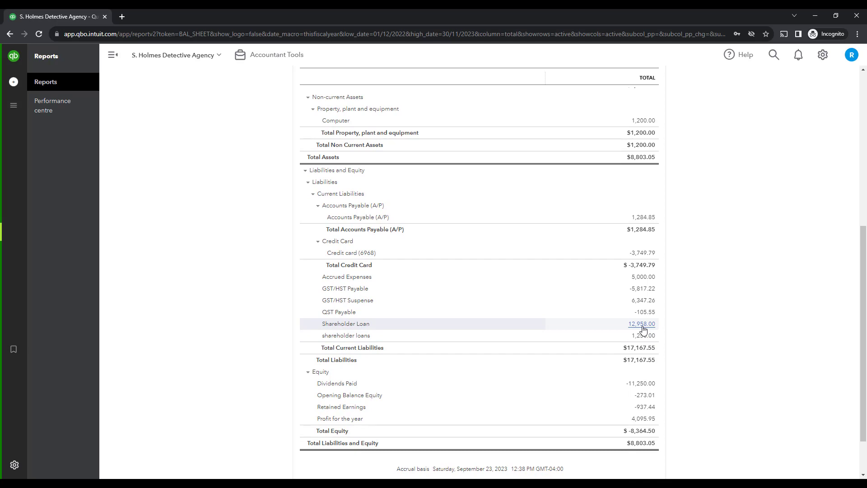
left_click(643, 326)
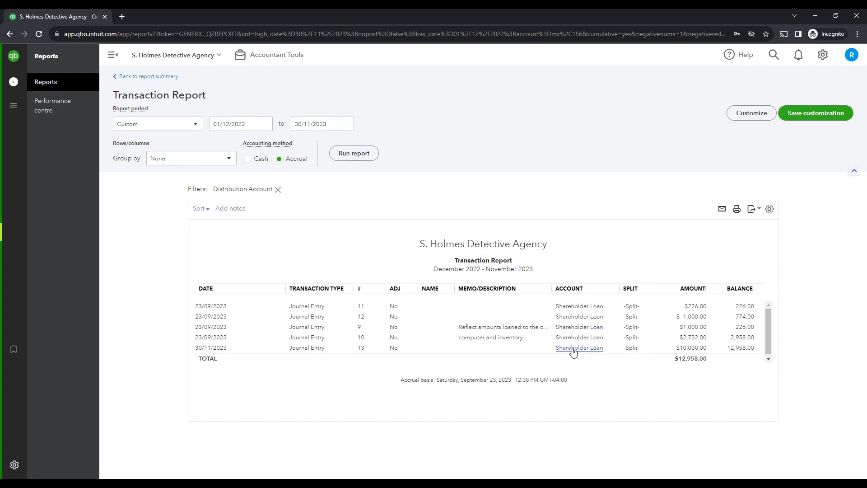
Step: Go back from the Shareholder Loan transactions to the November 30, 2023 Balance Sheet summary
left_click(158, 77)
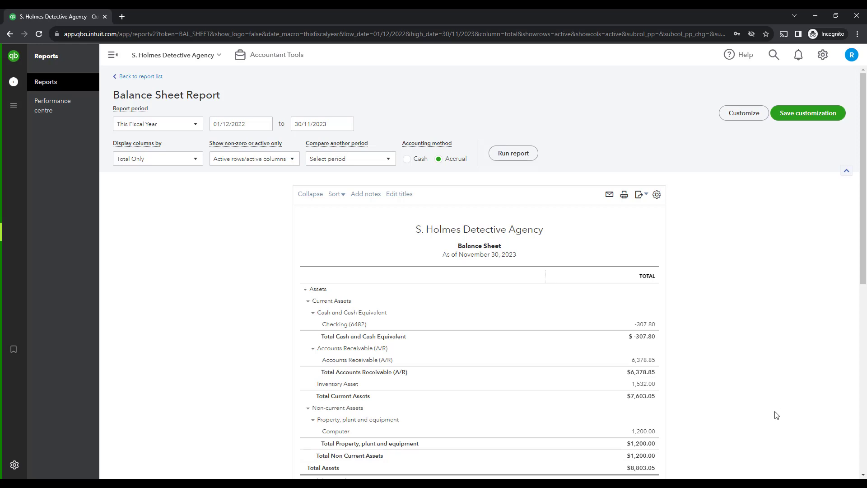
scroll(777, 415, "down", 4)
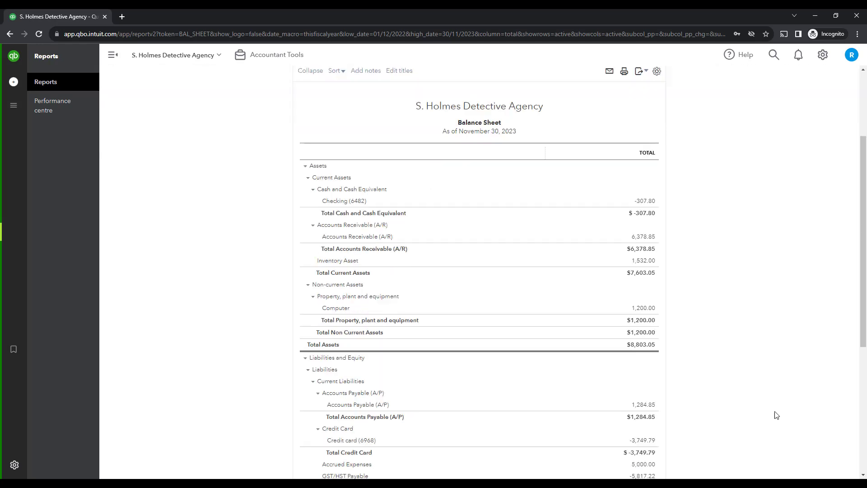